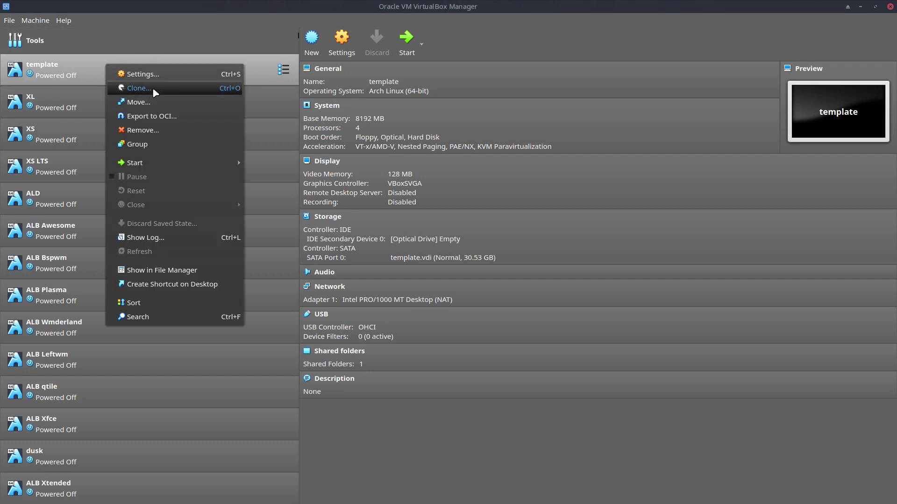
Create a full clone of the template machine named SuperX
click(154, 90)
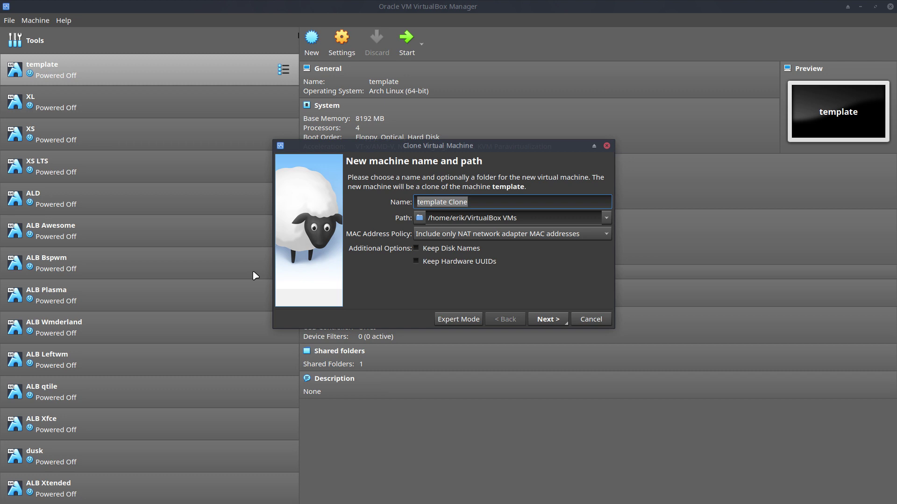
text(Super)
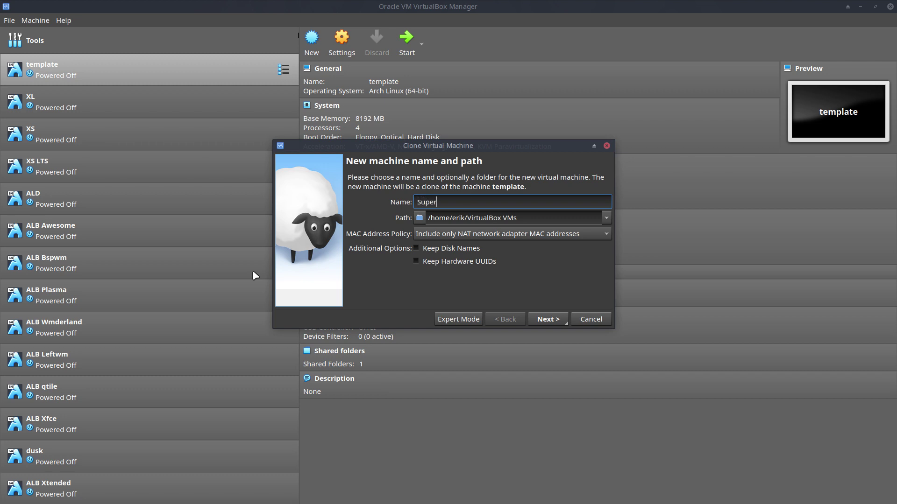
key(Return)
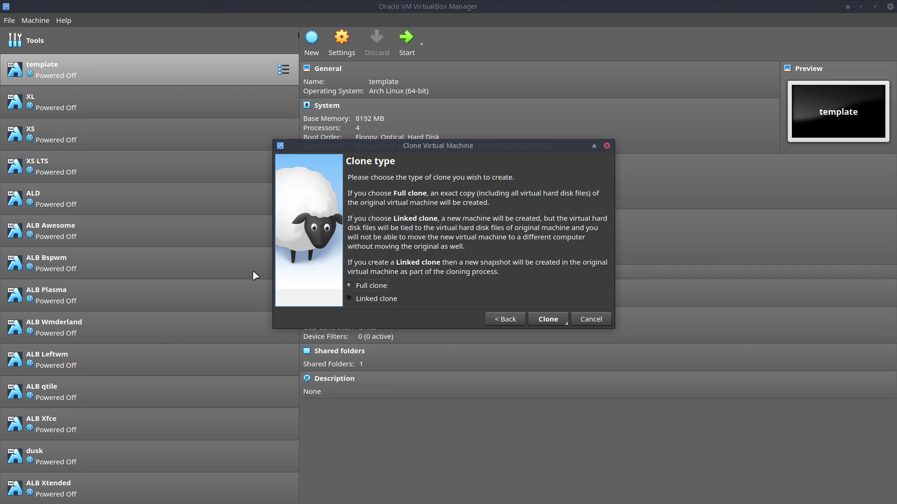
click(555, 320)
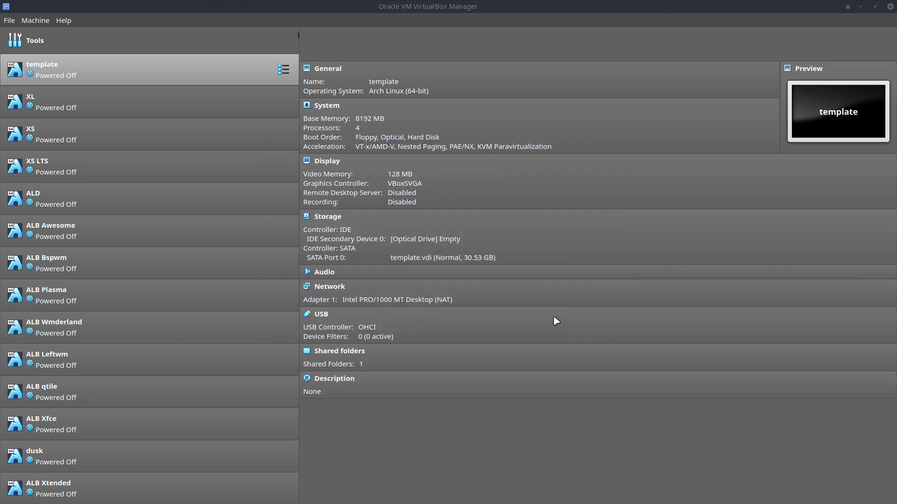
Load SuperX_5.0_Lamarr.iso into the empty optical drive and boot the SuperX machine
click(443, 241)
click(479, 265)
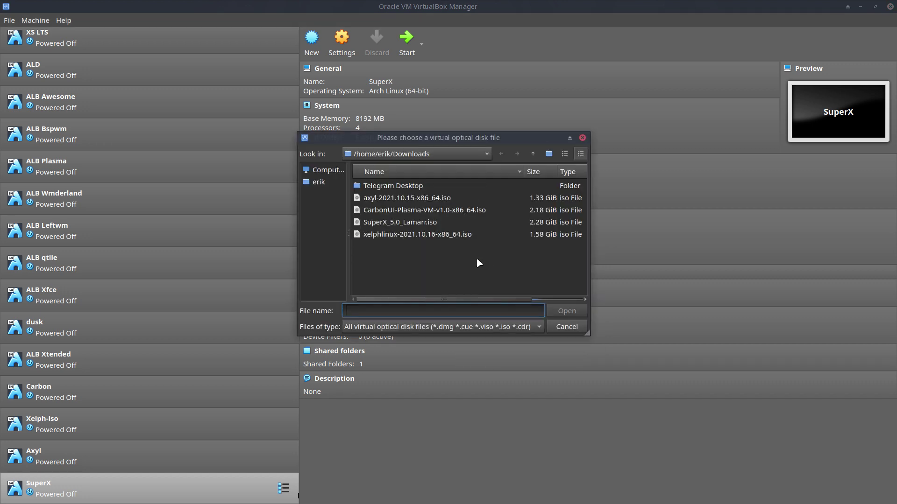
click(420, 223)
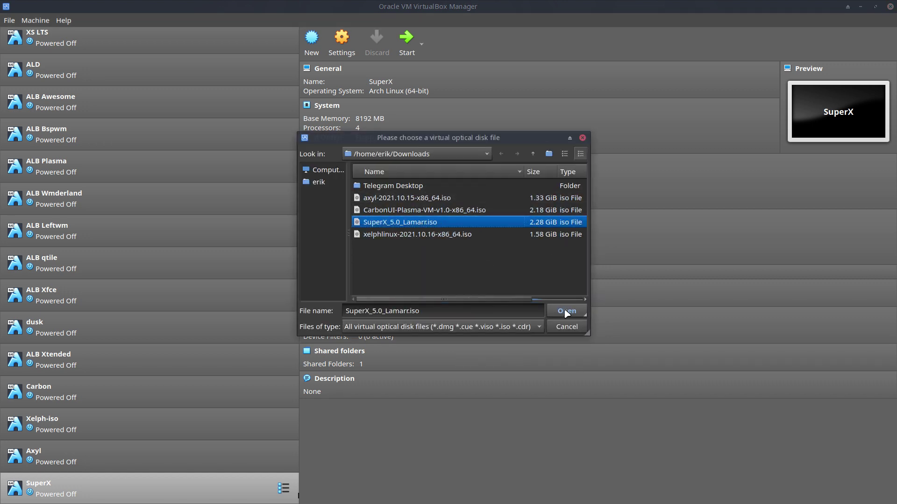
click(566, 311)
click(407, 46)
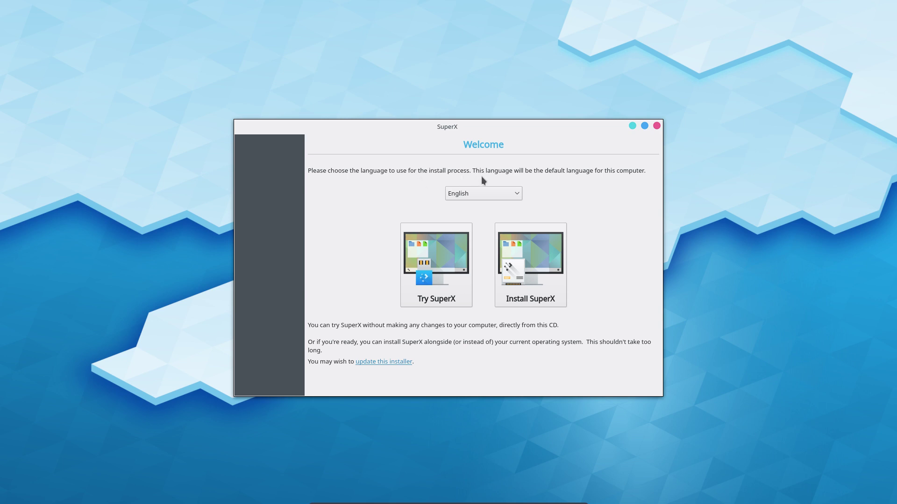
Keep English as the installer language and choose Install SuperX
click(485, 192)
click(461, 190)
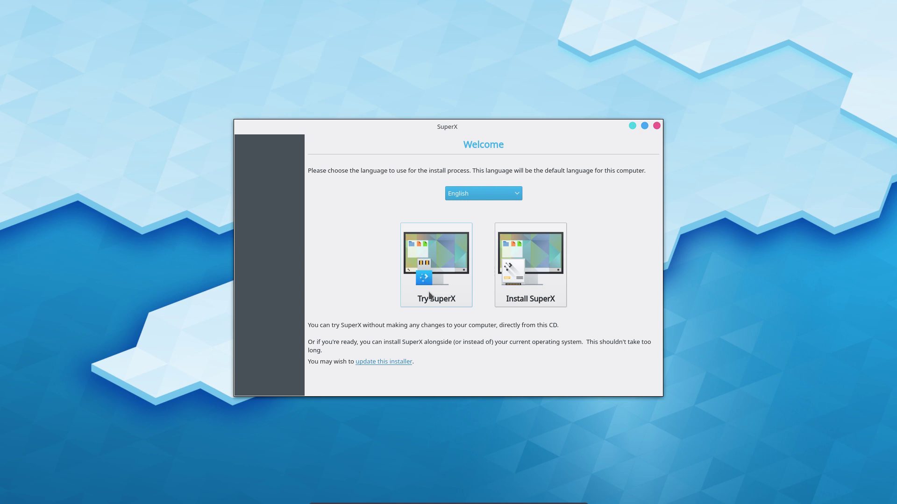
click(531, 276)
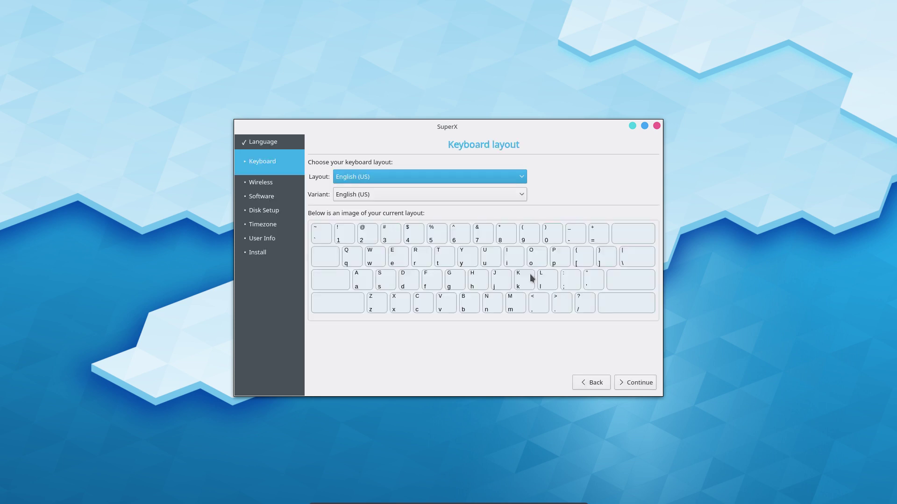
Set the keyboard layout to Belgian and continue
click(362, 178)
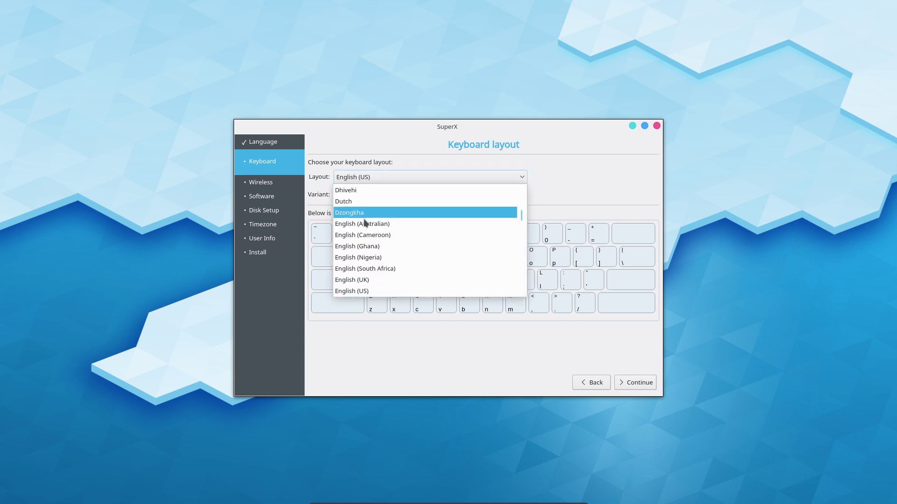
scroll(367, 225, up, 2)
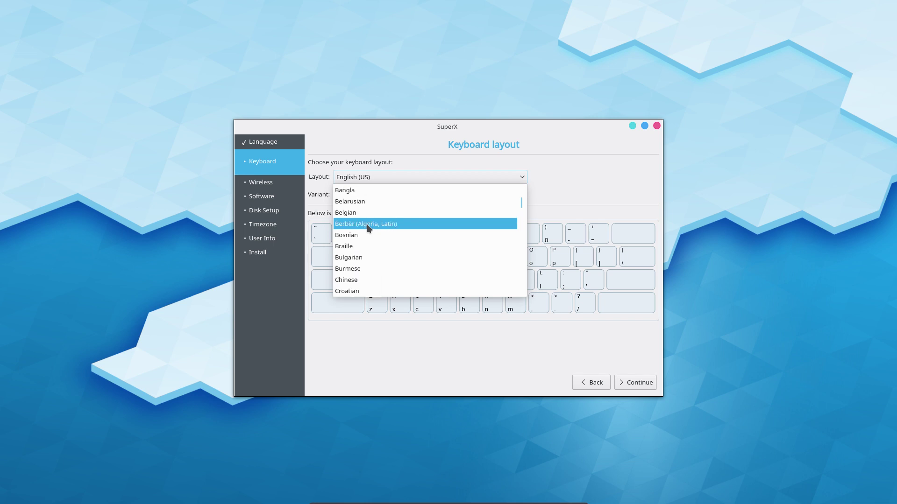
click(365, 216)
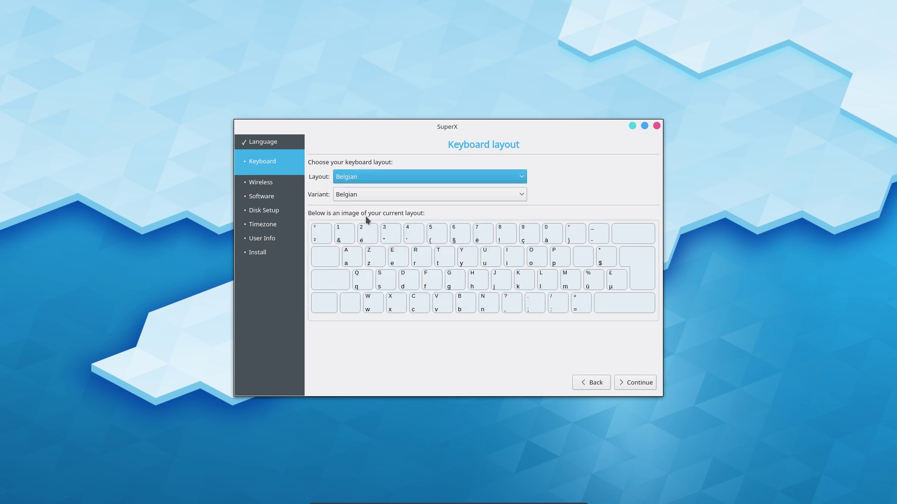
click(633, 384)
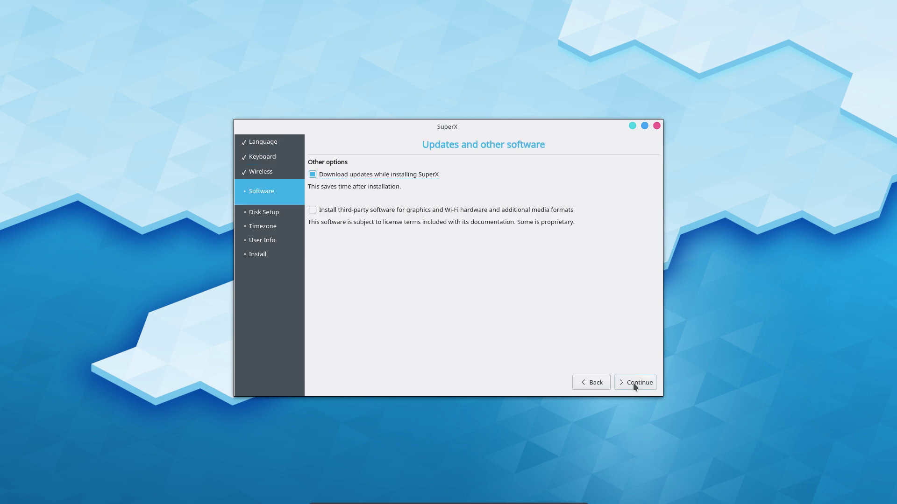
Disable 'Download updates while installing SuperX' and continue to Installation type
click(357, 178)
click(628, 378)
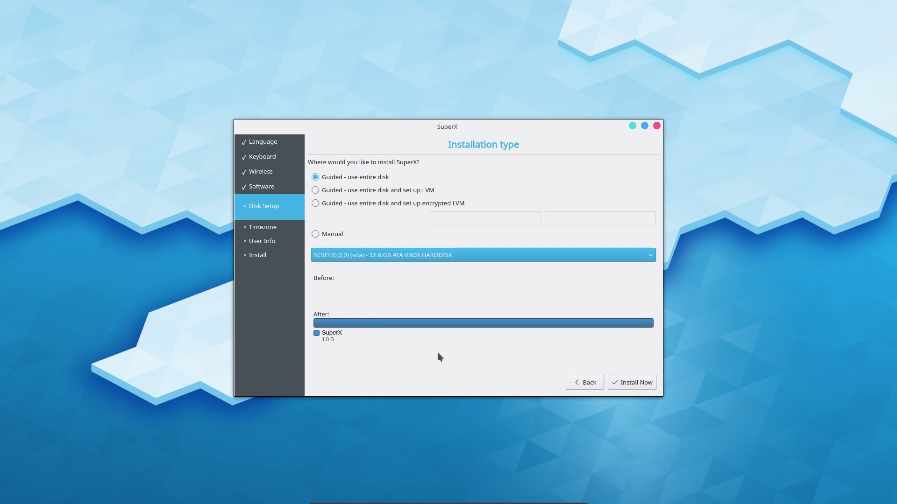
Install using 'Guided - use entire disk' and confirm writing the changes to disk
click(623, 381)
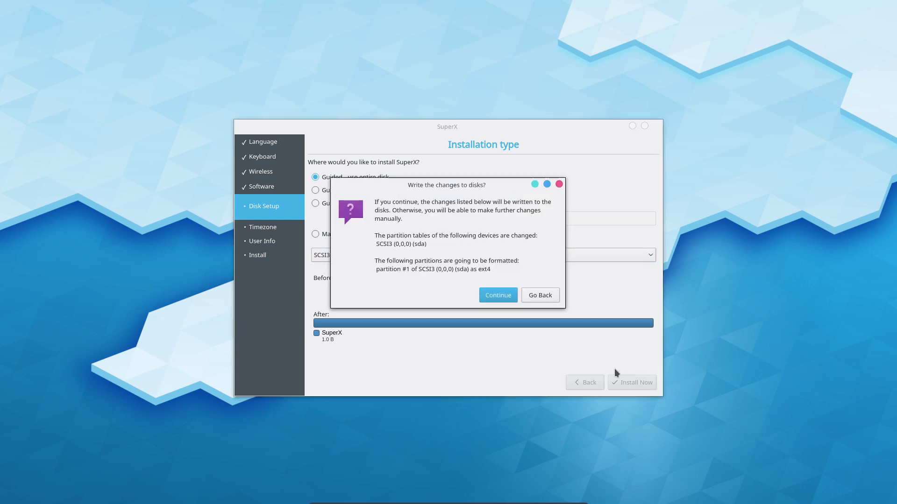
click(513, 299)
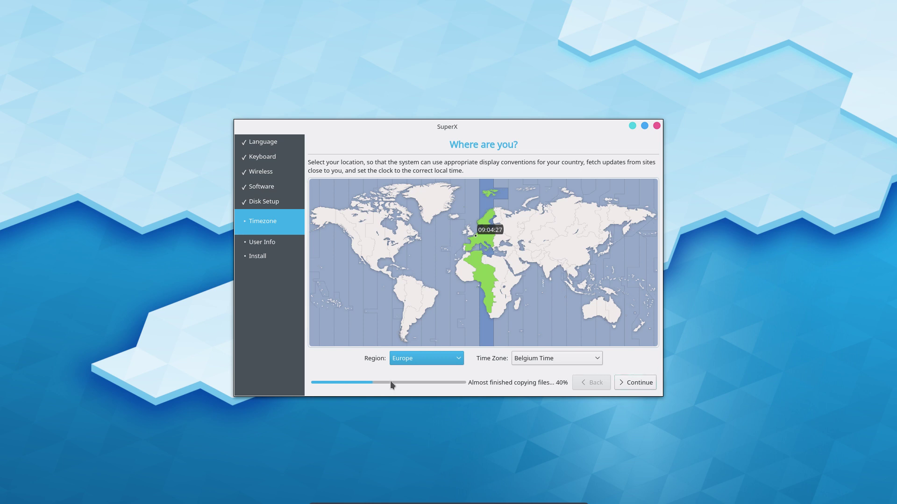
Accept the Europe, Belgium Time location and enter the user's name on User Info
click(640, 383)
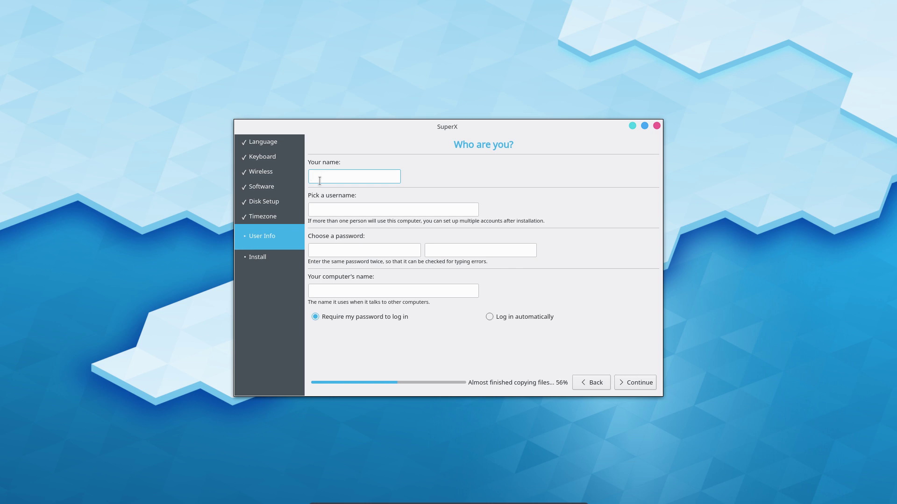
text(erik)
key(Tab)
key(Tab)
key(Tab)
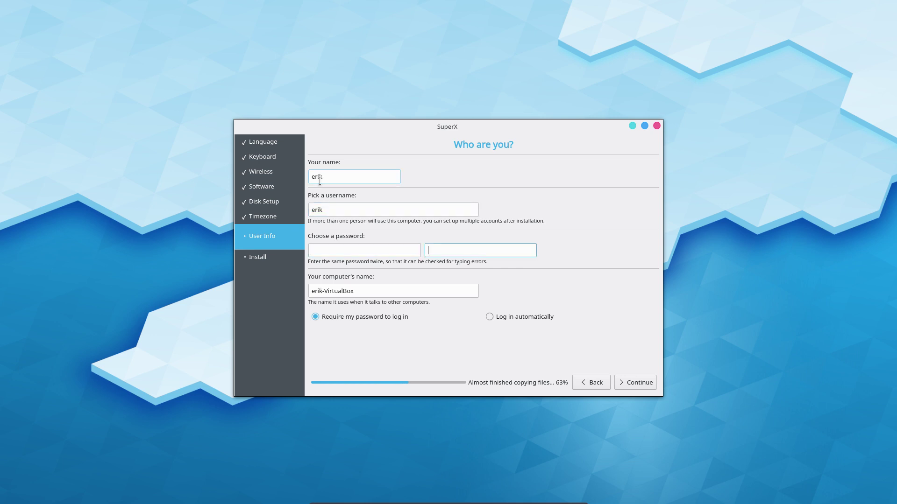
Enter the login password in both password boxes and finish the user setup
key(shift+Tab)
key(Tab)
click(632, 382)
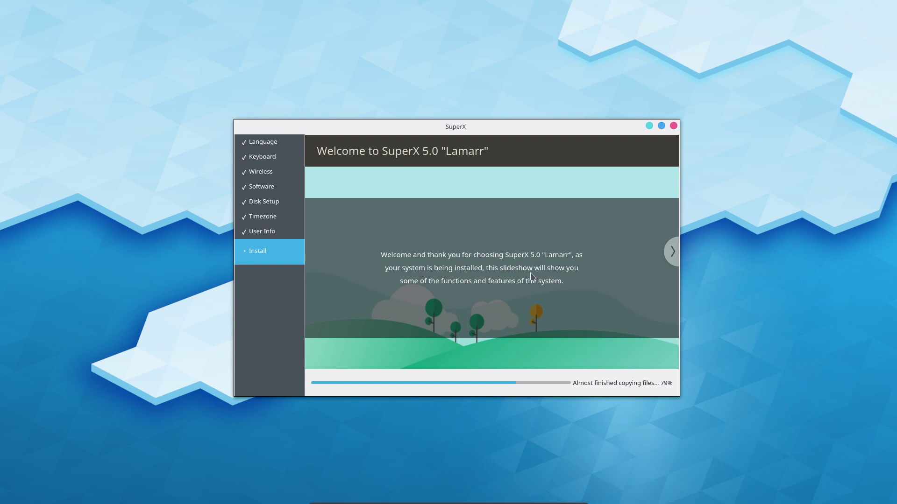
Advance the slideshow six slides from Welcome to Simplicity with customization
click(670, 254)
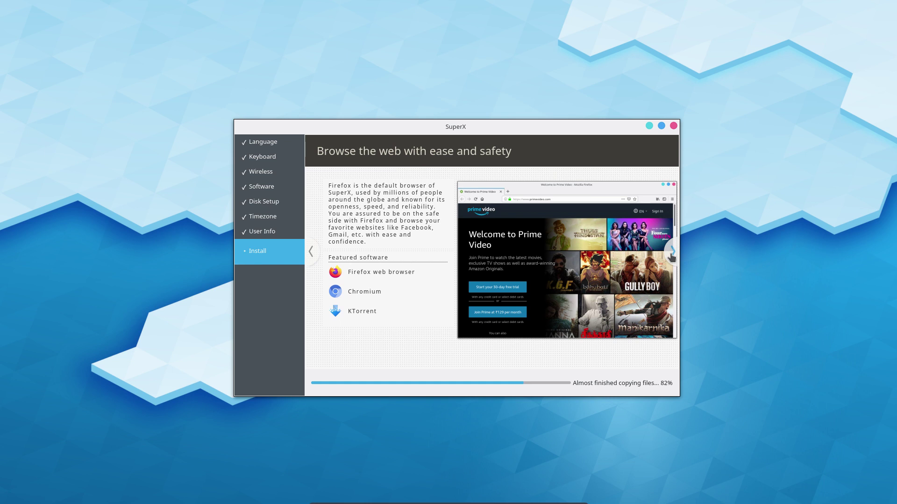
click(671, 254)
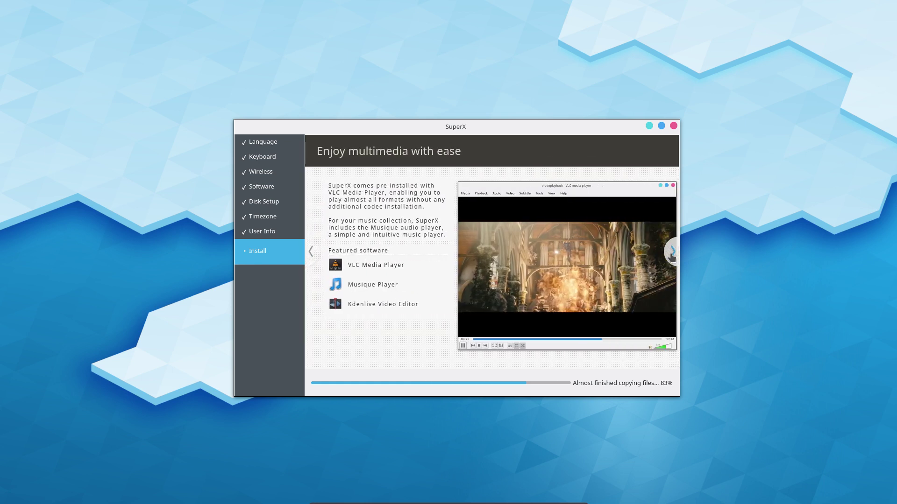
click(671, 255)
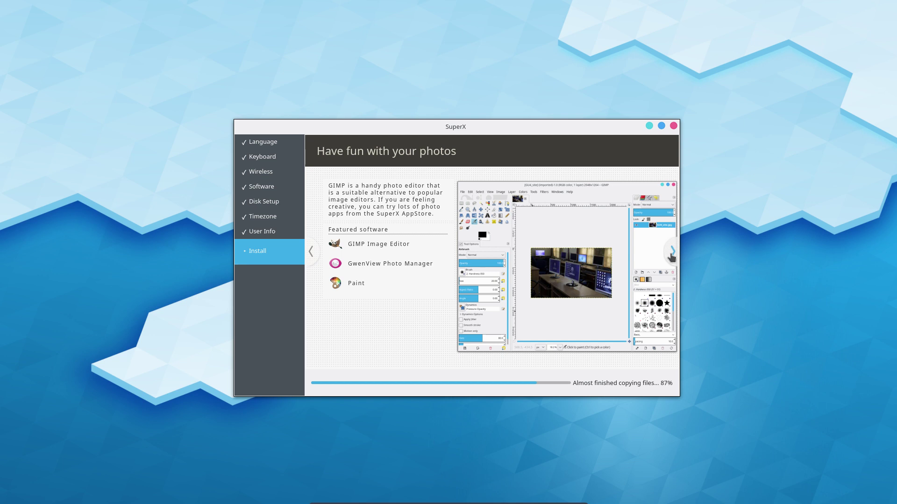
click(672, 255)
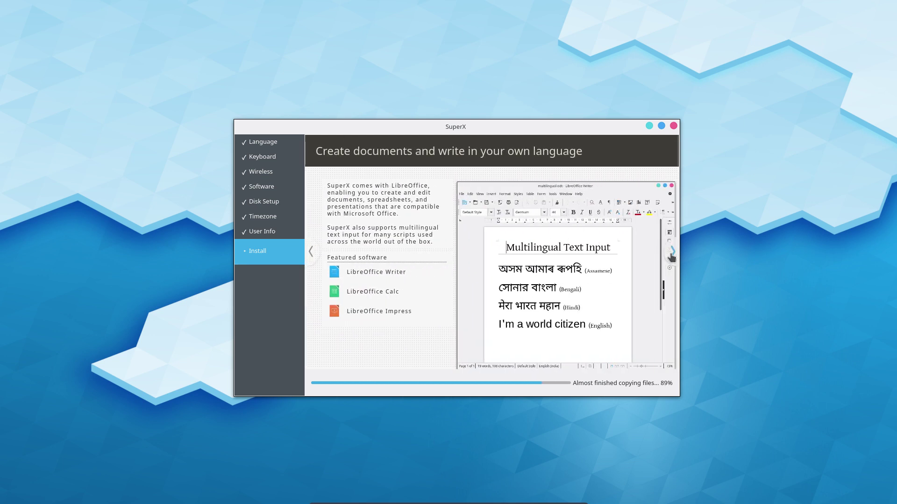
click(672, 255)
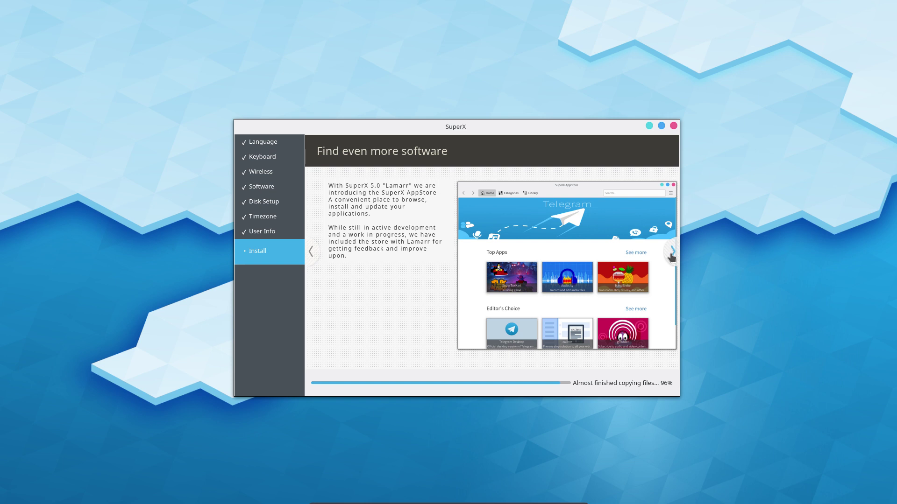
click(671, 254)
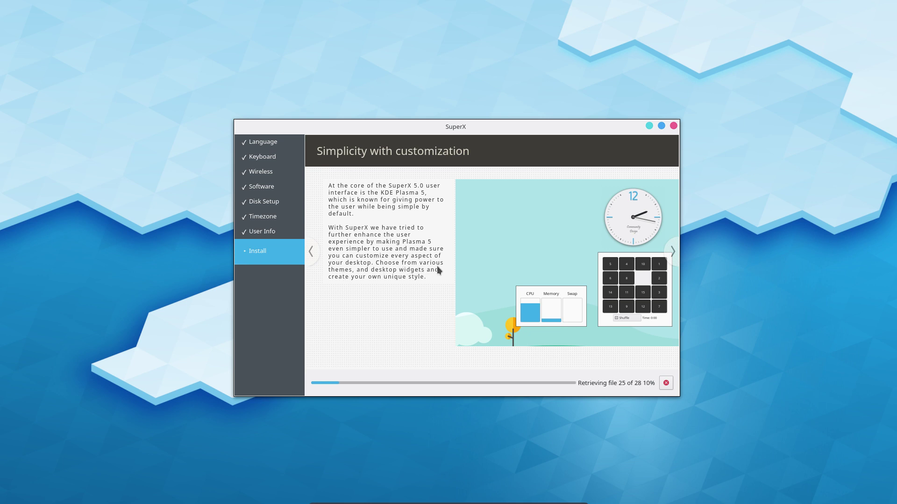
Step the slideshow forward and back, ending on the Security by design (AppArmor) slide
click(76, 321)
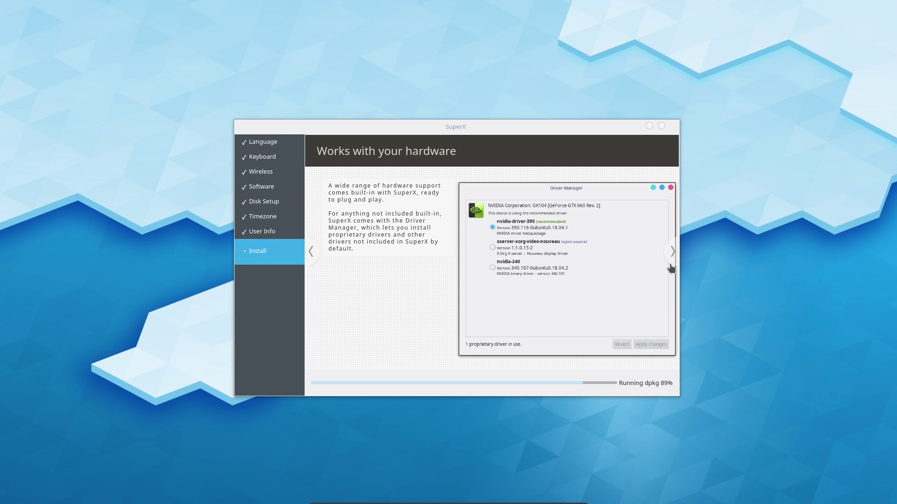
click(672, 251)
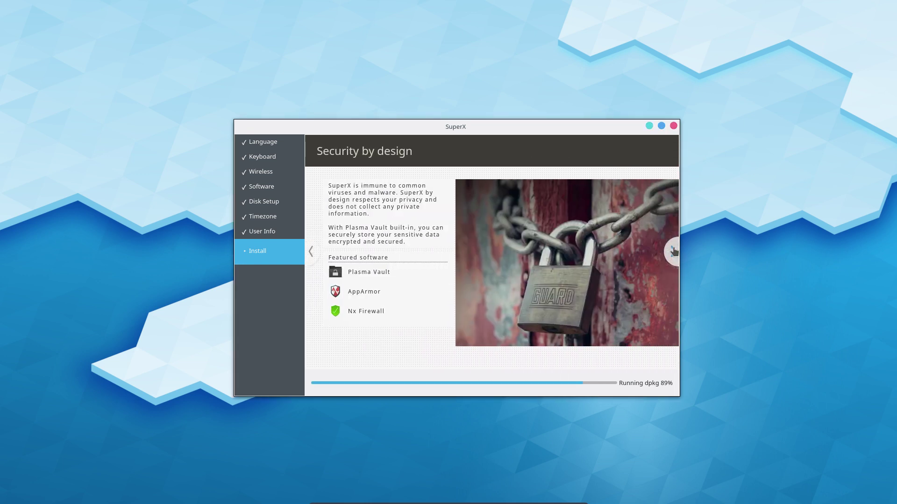
click(672, 252)
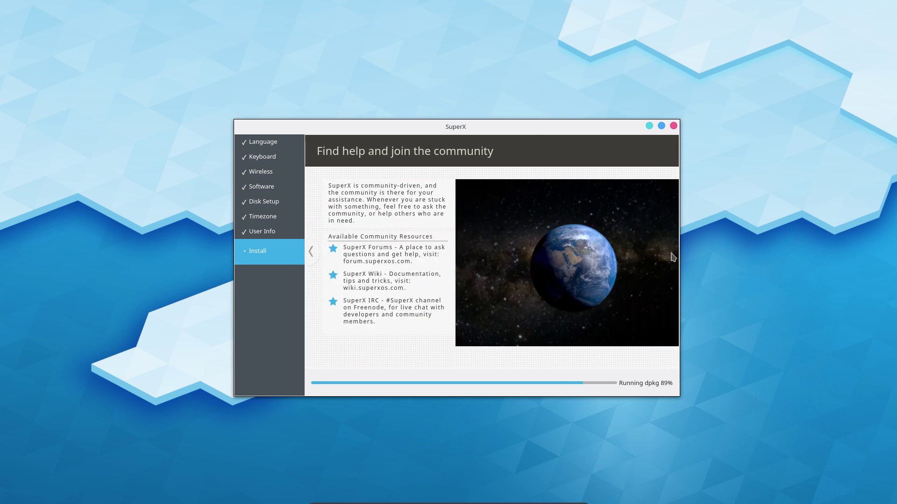
click(310, 254)
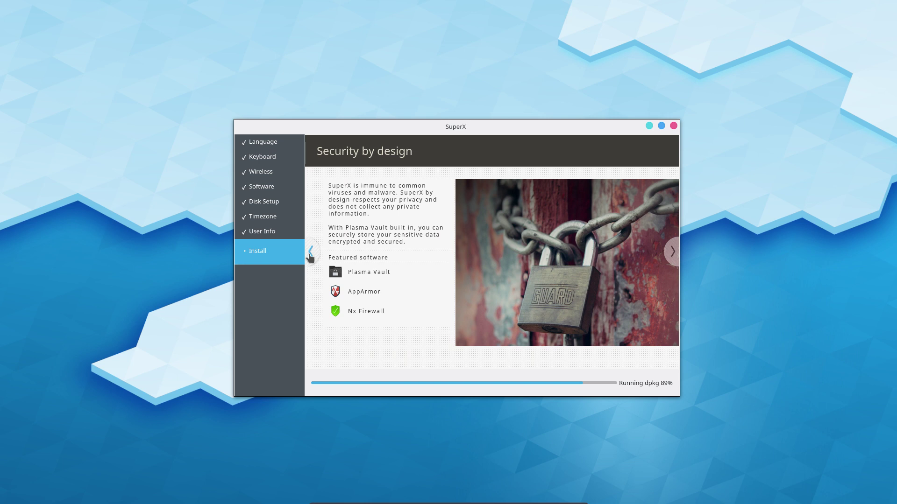
click(310, 255)
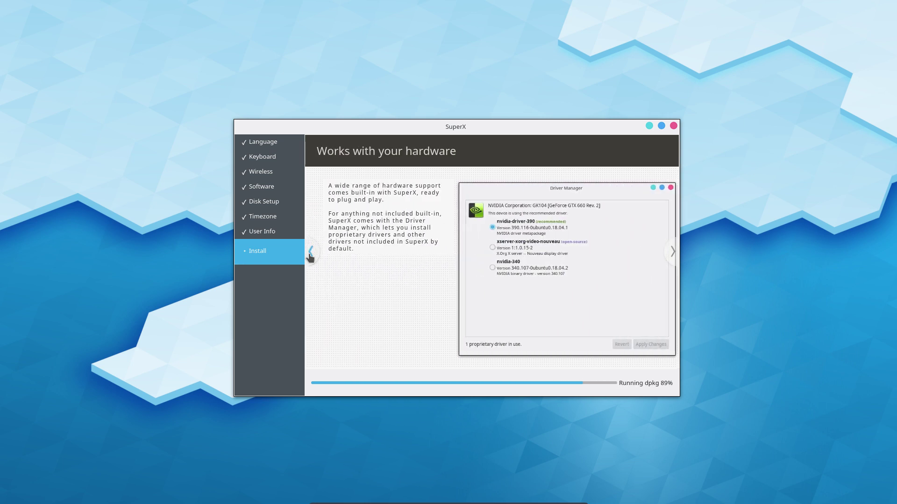
click(668, 251)
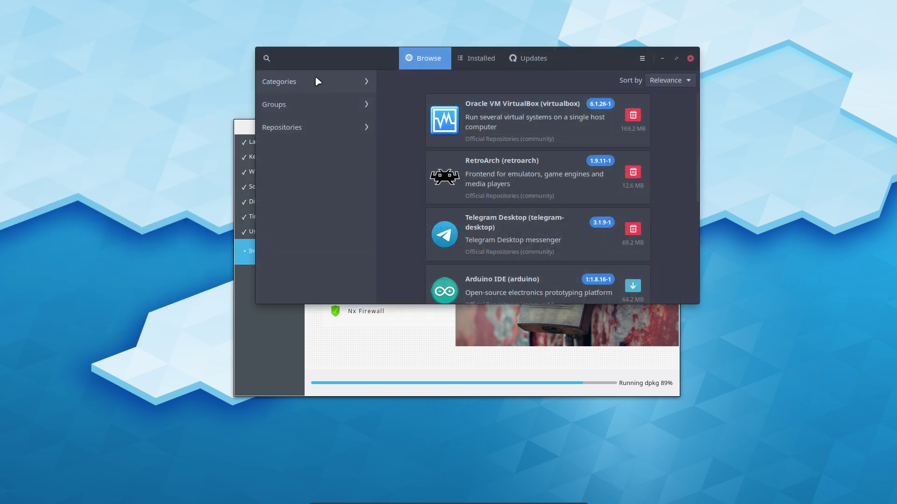
Search Pamac for 'apparmor' to list the apparmor 3.0.3-1 package
click(266, 58)
text(apparmo)
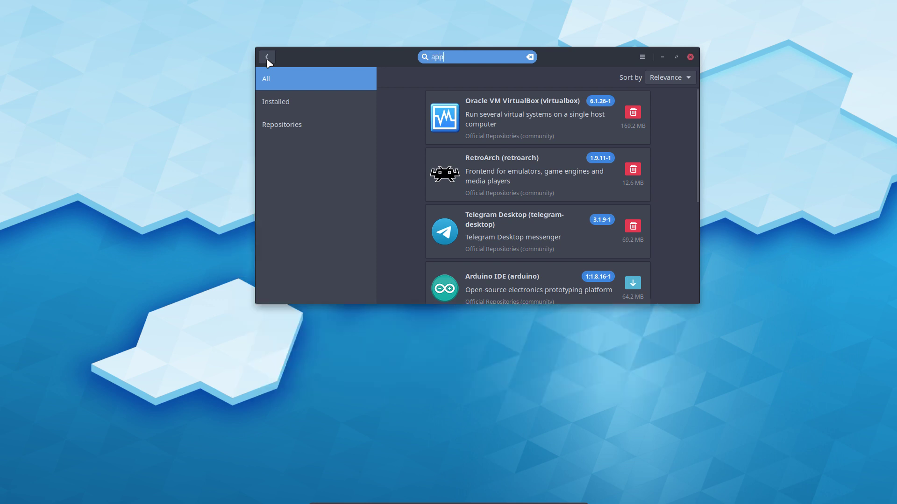
key(BackSpace)
key(BackSpace)
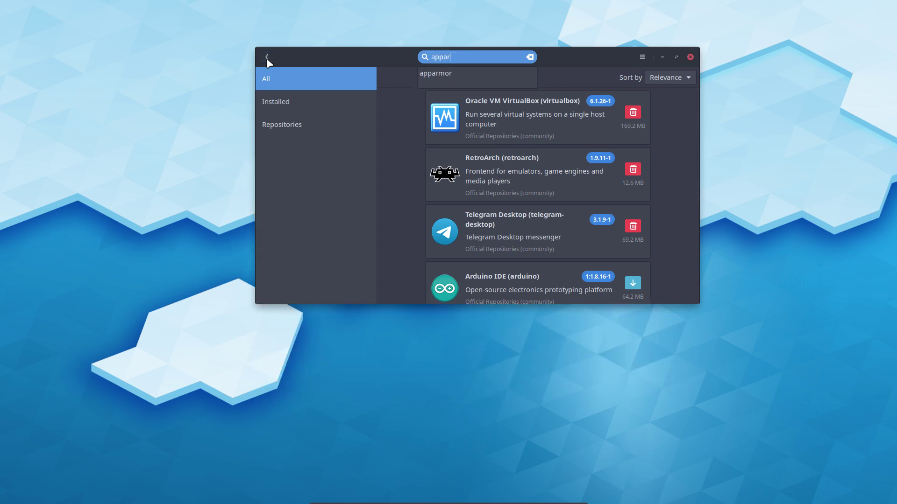
text(mor)
click(452, 73)
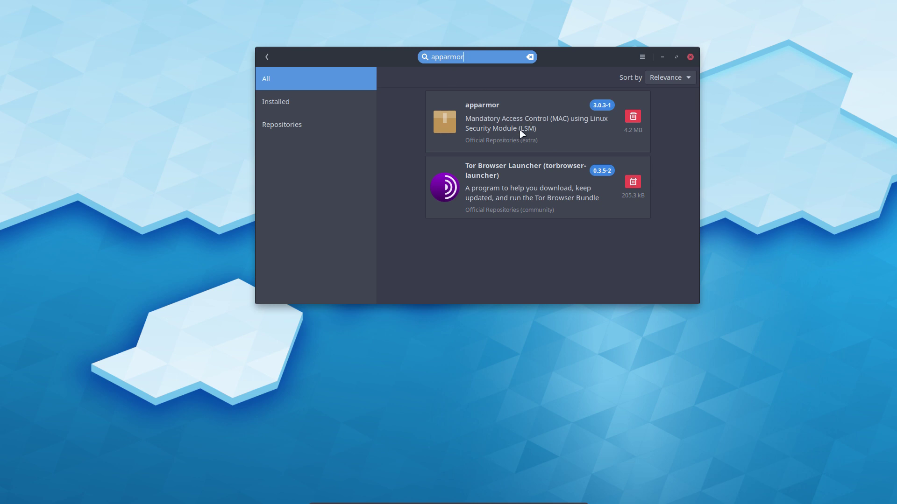
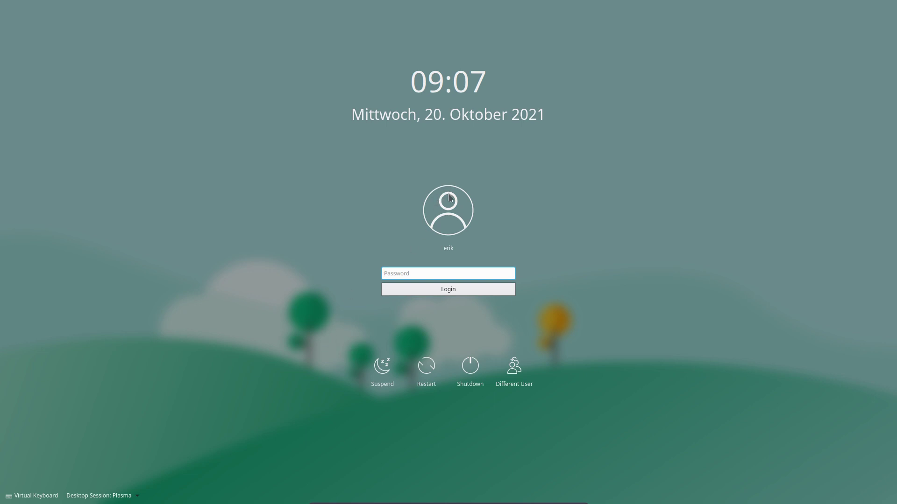
Toggle the on-screen keyboard and select the Plasma desktop session
click(24, 496)
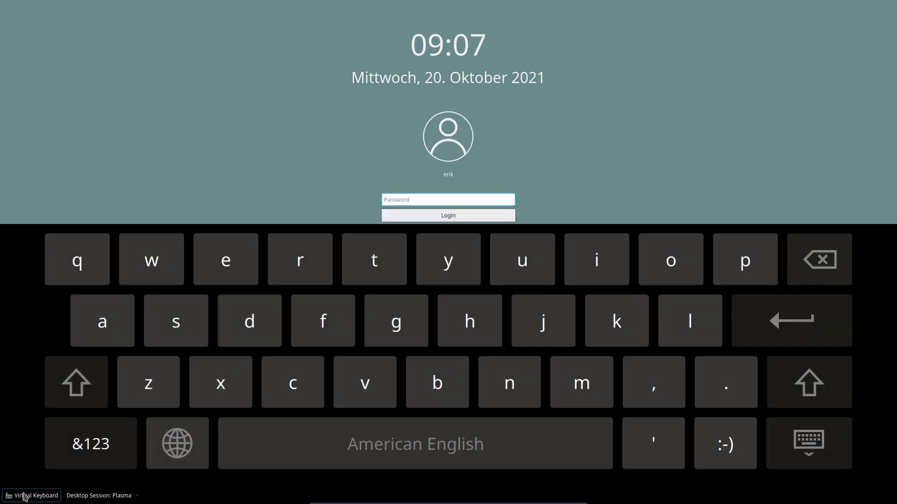
click(24, 496)
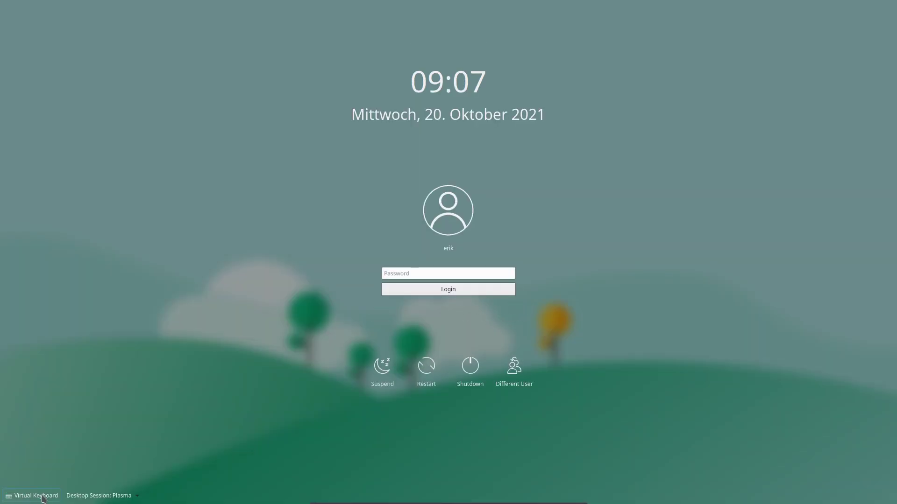
click(88, 496)
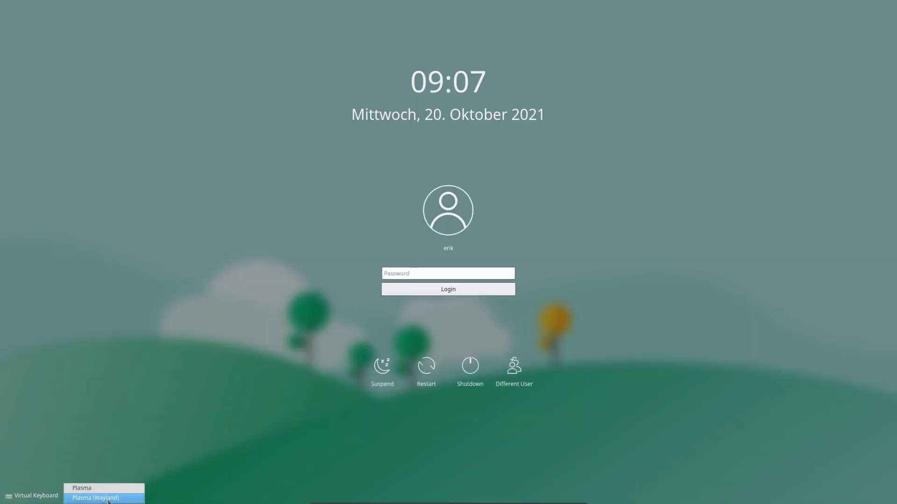
click(98, 488)
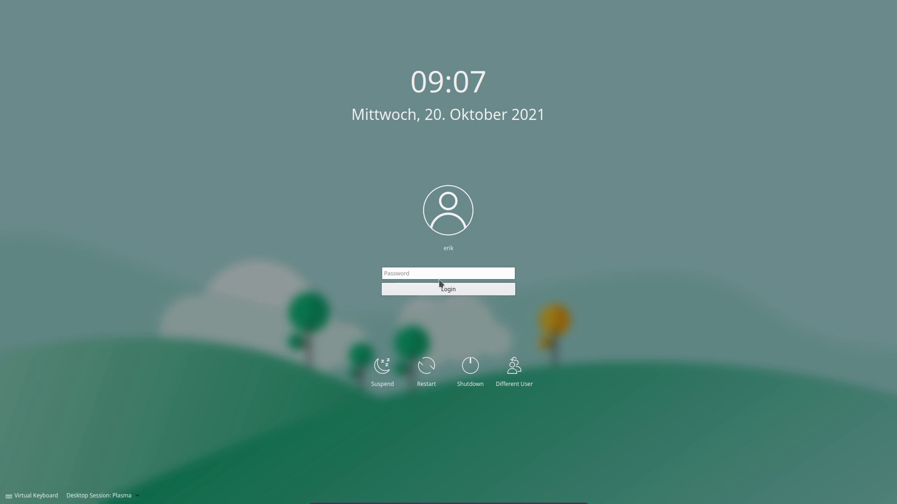
Enter the account password in the password field and log in
click(427, 273)
text(****)
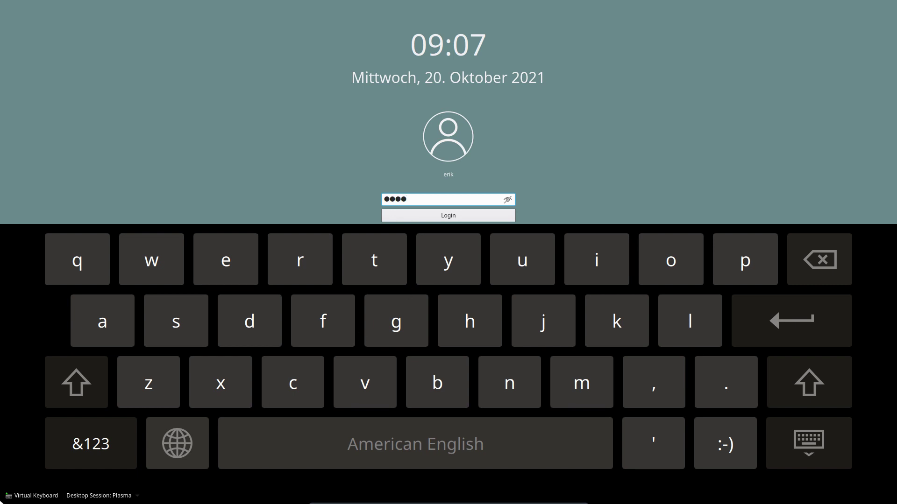
click(32, 495)
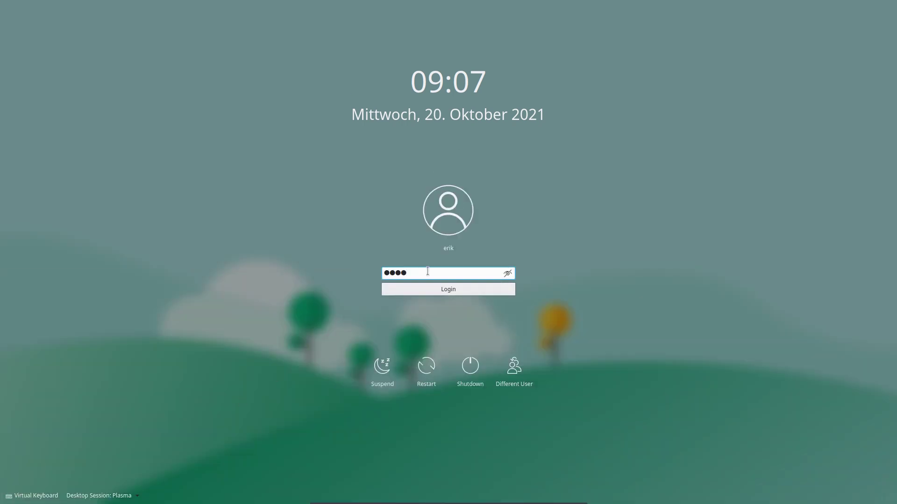
click(427, 271)
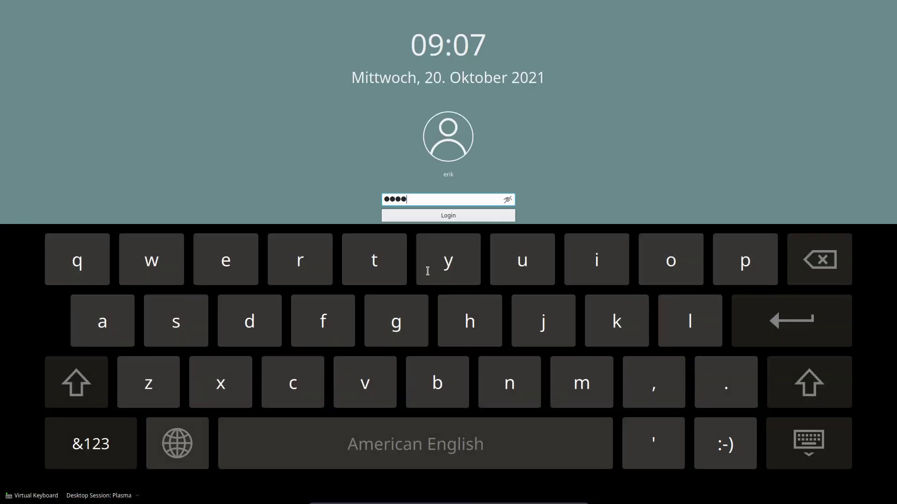
click(49, 498)
click(49, 498)
click(49, 498)
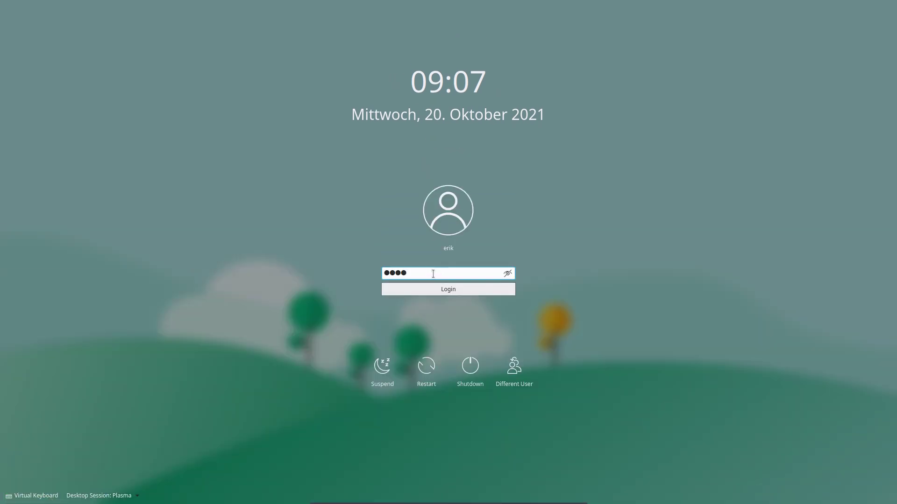
click(433, 273)
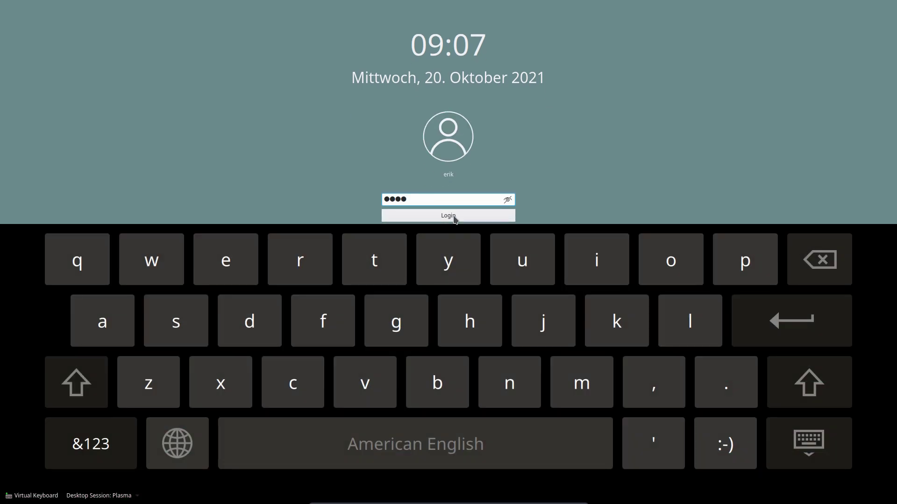
click(449, 217)
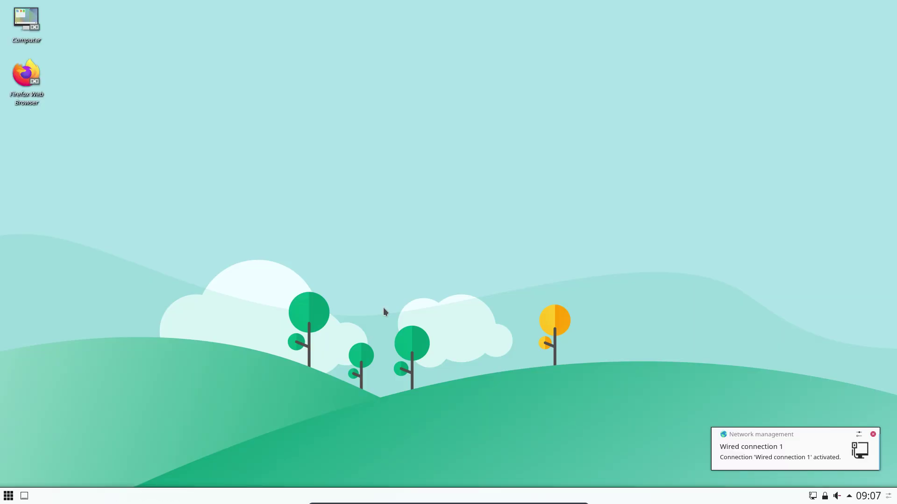
Open the launcher's Configure Application Dashboard settings and cancel them without changes
click(7, 496)
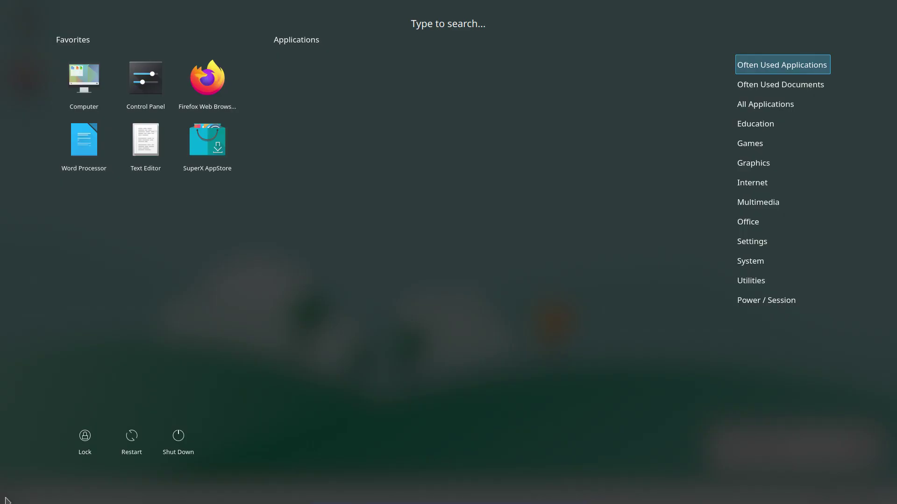
click(6, 501)
right_click(8, 497)
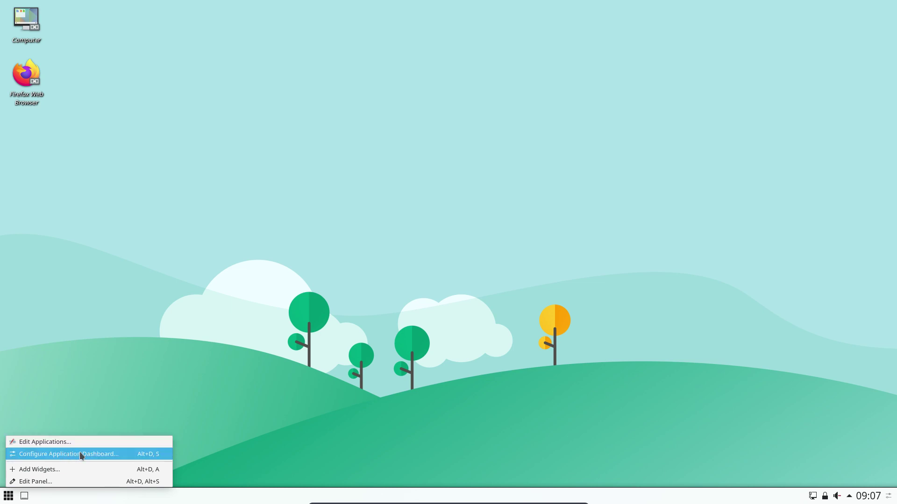
click(79, 453)
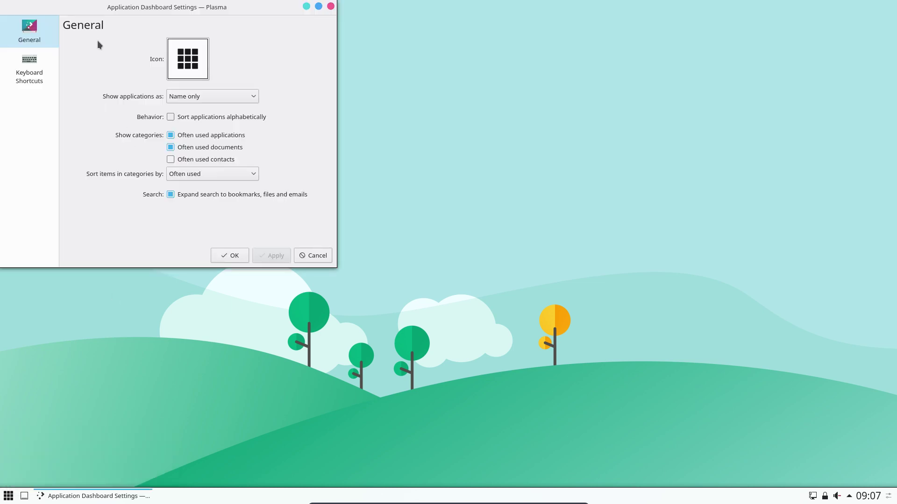
click(308, 257)
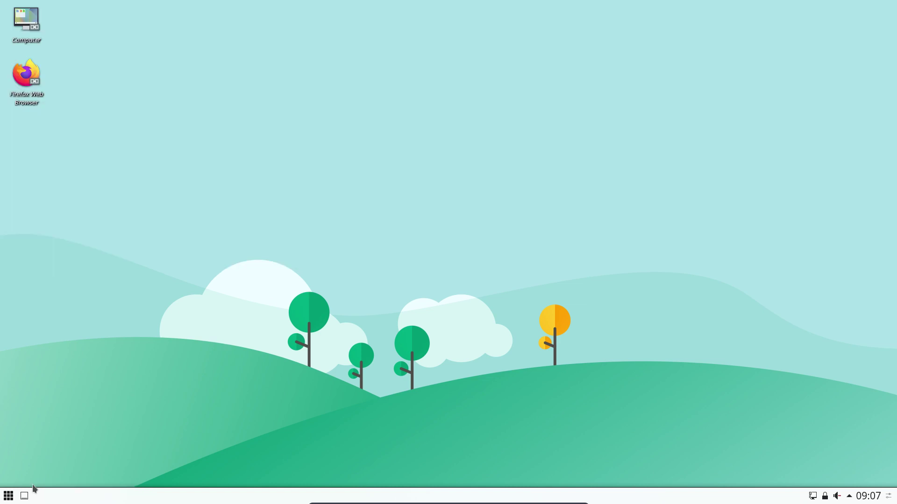
Open and close the Edit Applications menu editor, then reopen the full-screen launcher
right_click(9, 496)
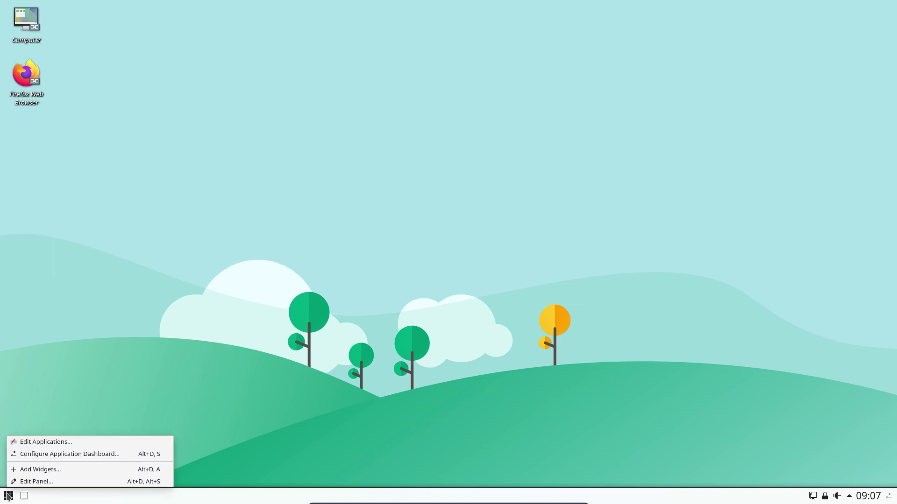
click(58, 441)
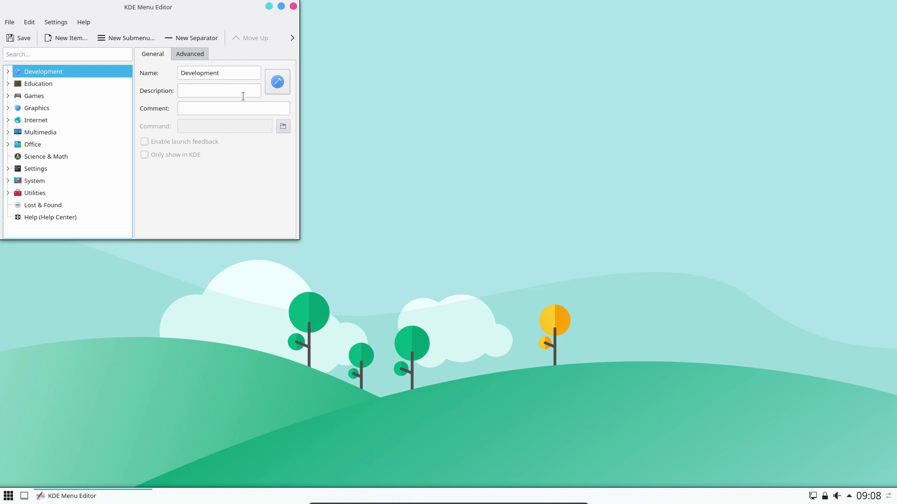
click(293, 6)
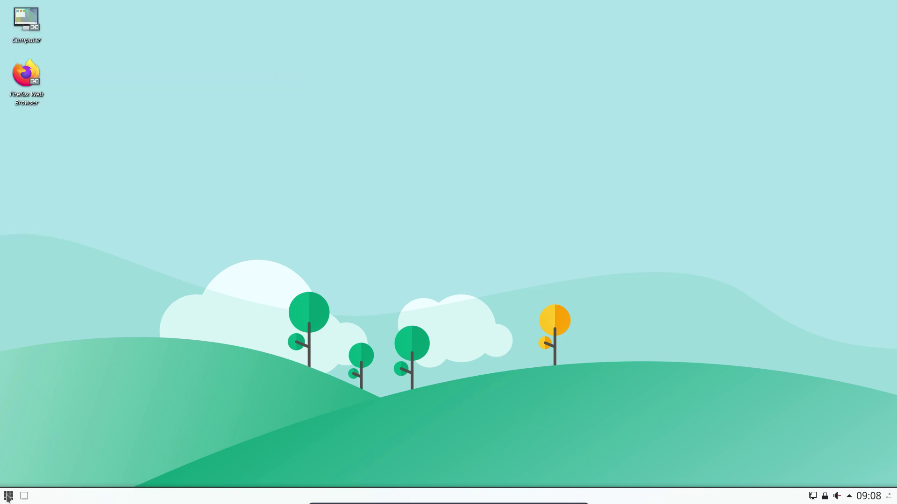
click(9, 495)
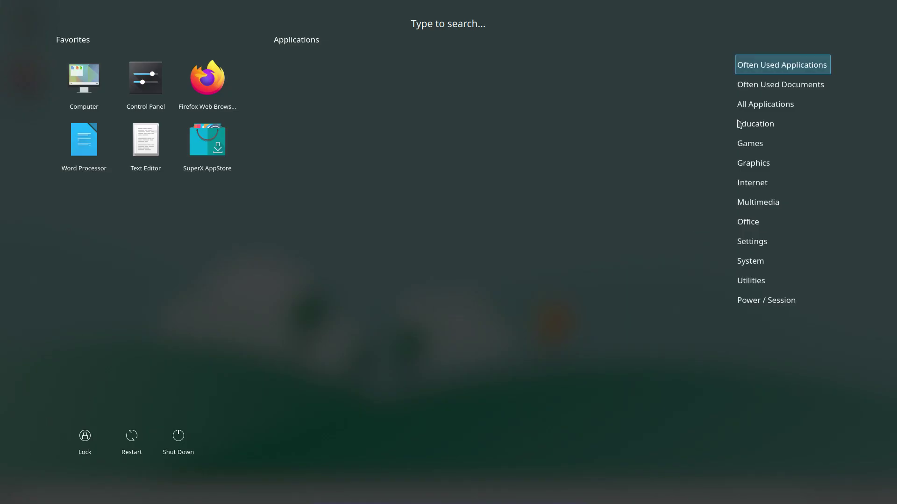
Show All Applications, scroll the alphabetical list down to Xournal, then close the launcher
click(749, 109)
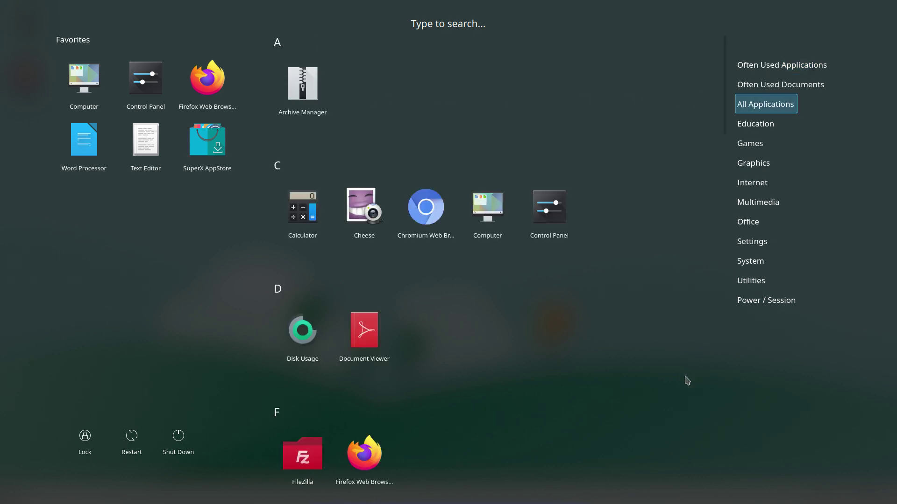
scroll(686, 379, down, 3)
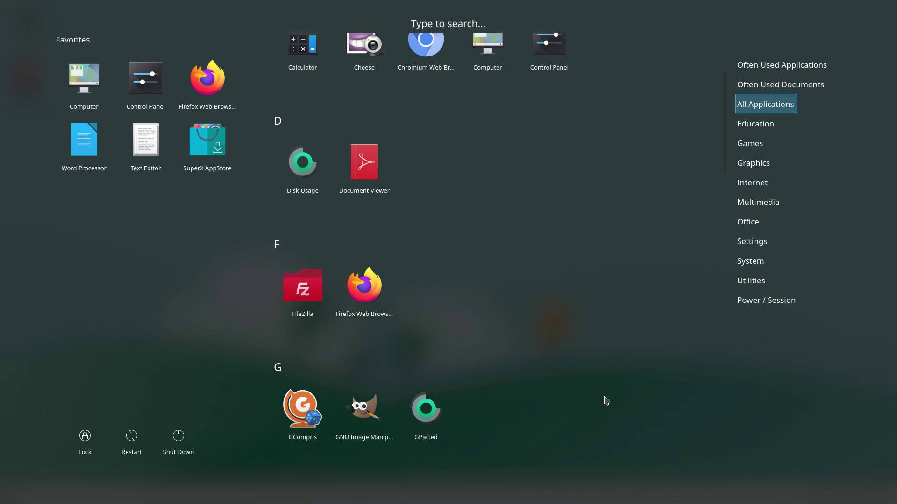
scroll(607, 401, down, 3)
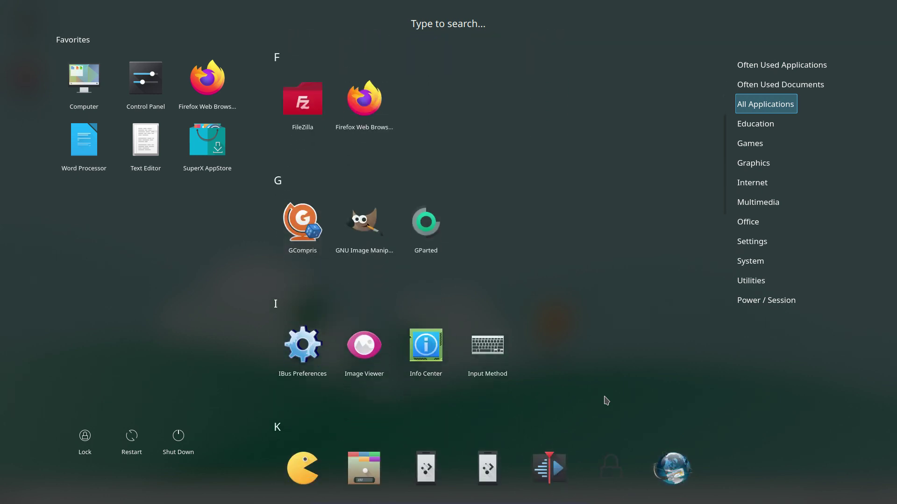
scroll(606, 400, down, 1)
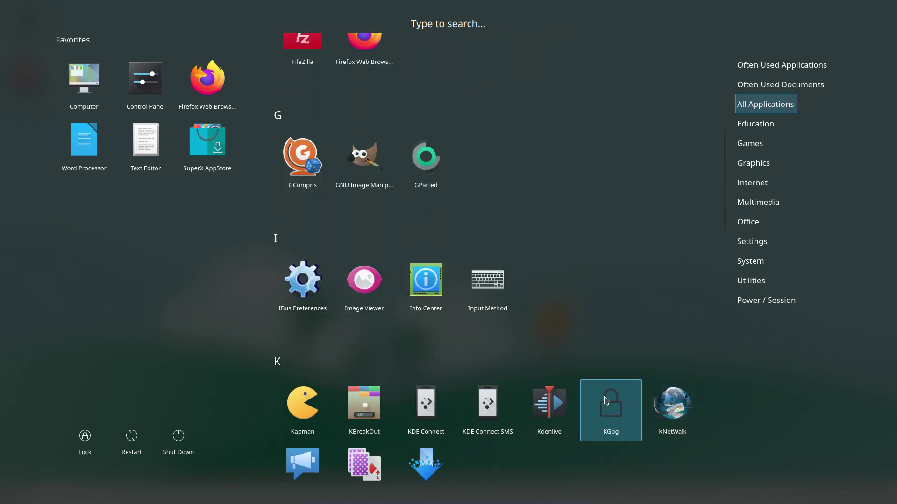
scroll(606, 401, down, 1)
scroll(606, 400, down, 3)
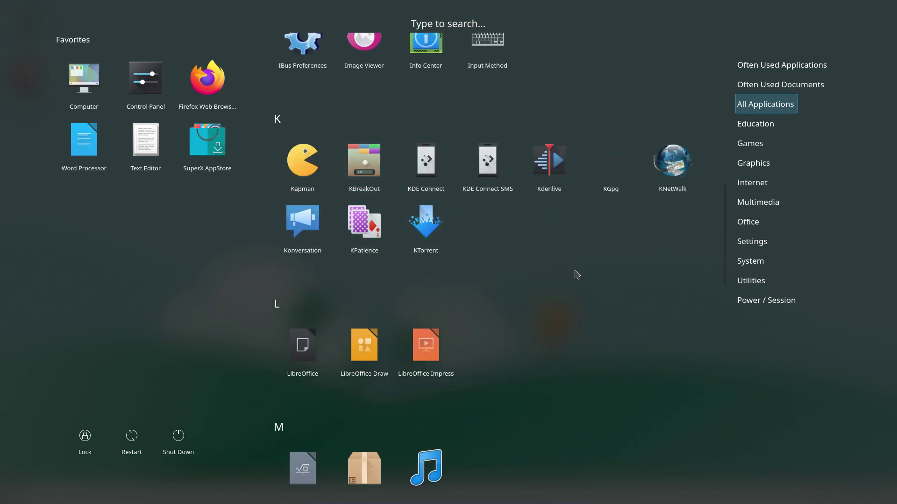
scroll(615, 350, down, 3)
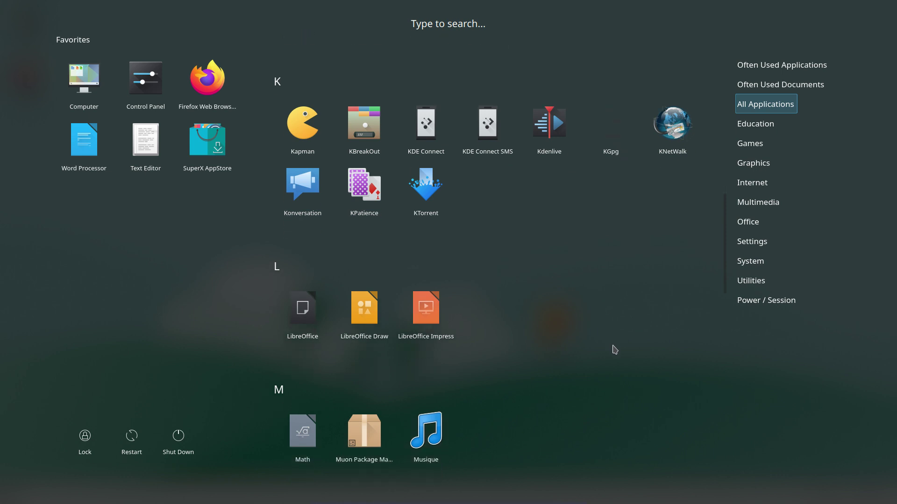
scroll(614, 350, down, 5)
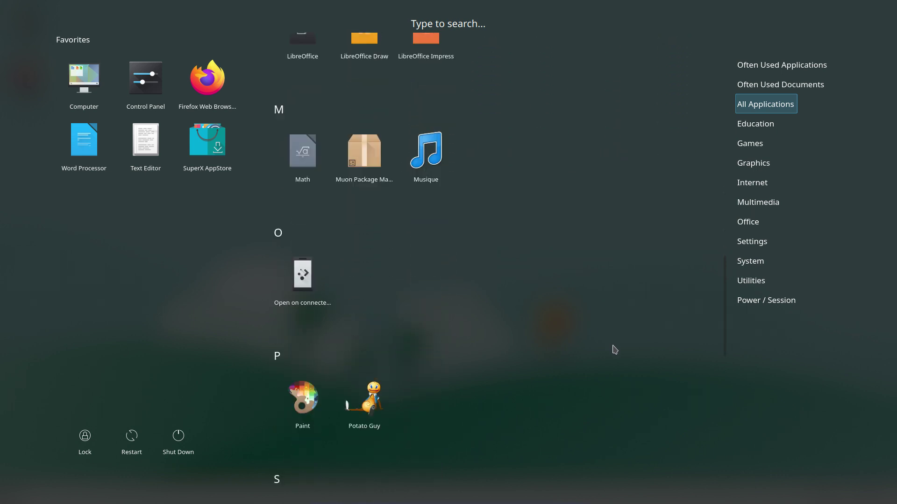
scroll(615, 350, down, 2)
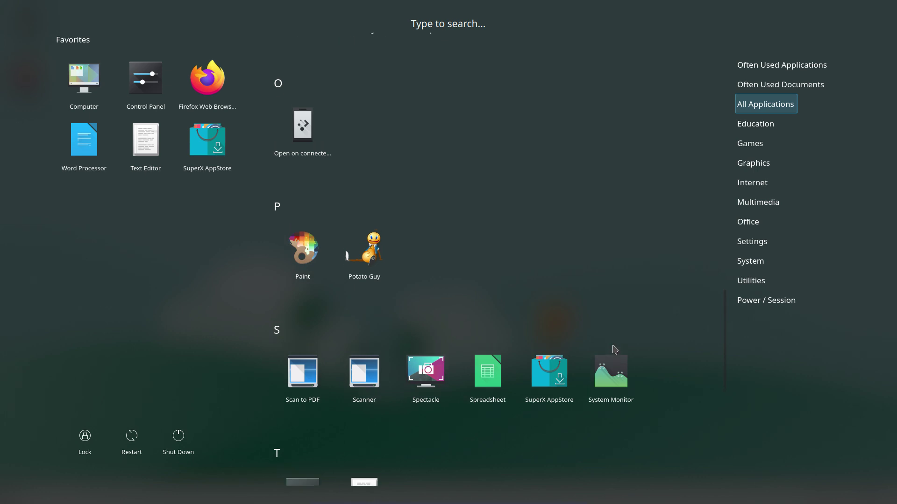
scroll(503, 302, down, 1)
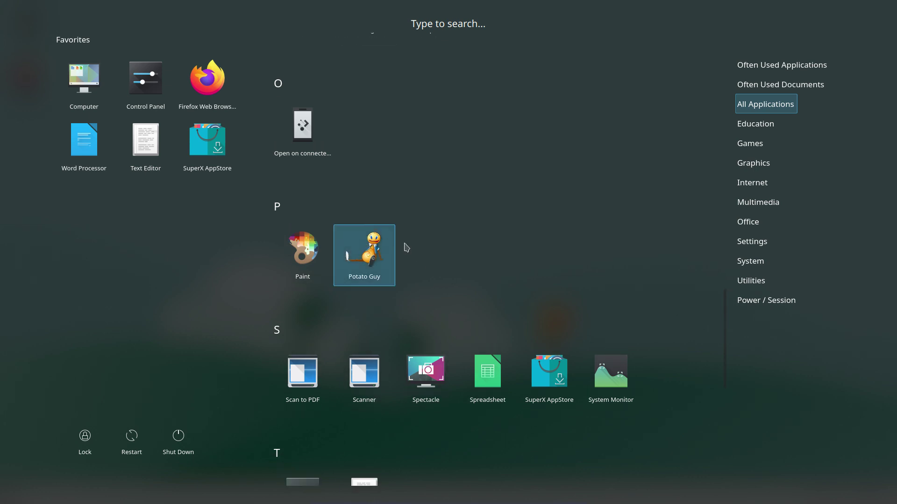
scroll(514, 284, down, 1)
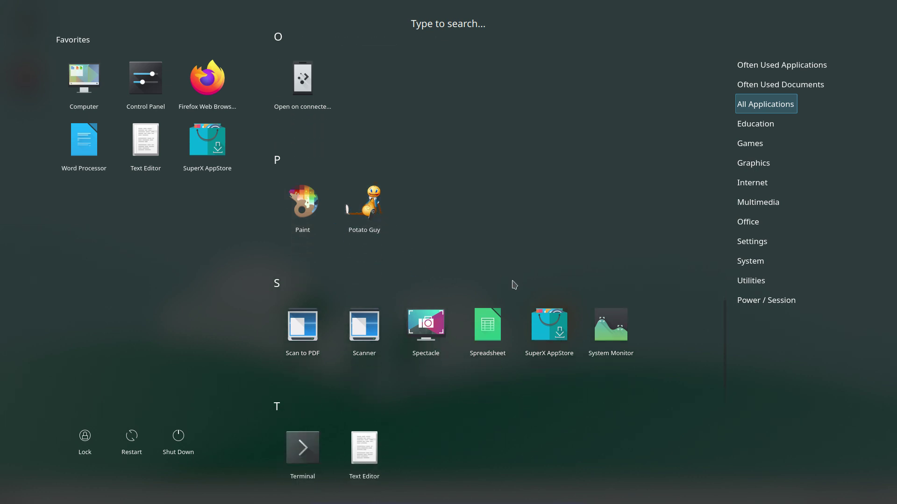
scroll(527, 400, down, 2)
scroll(528, 402, down, 5)
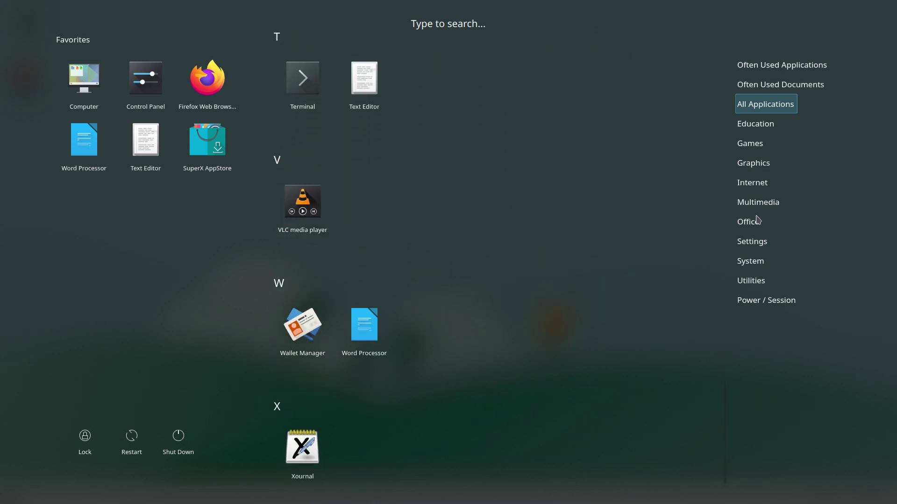
key(Escape)
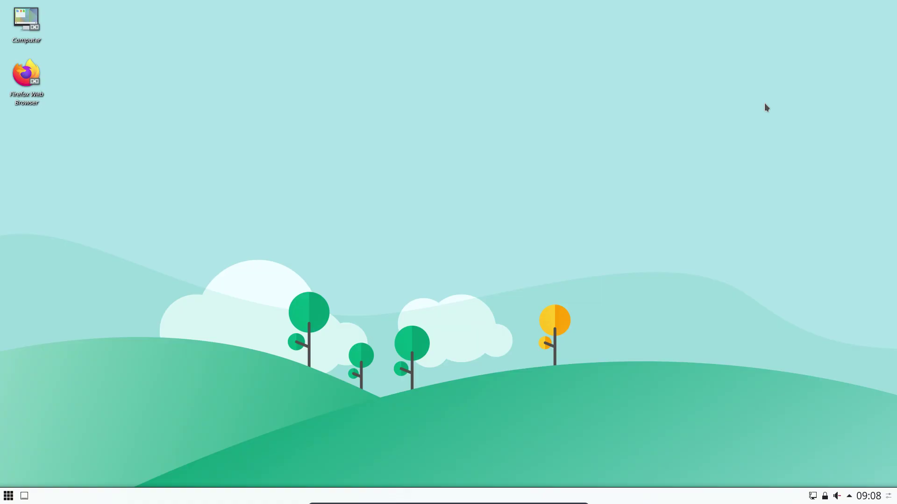
Launch SuperX AppStore and view its About information
click(8, 497)
click(213, 178)
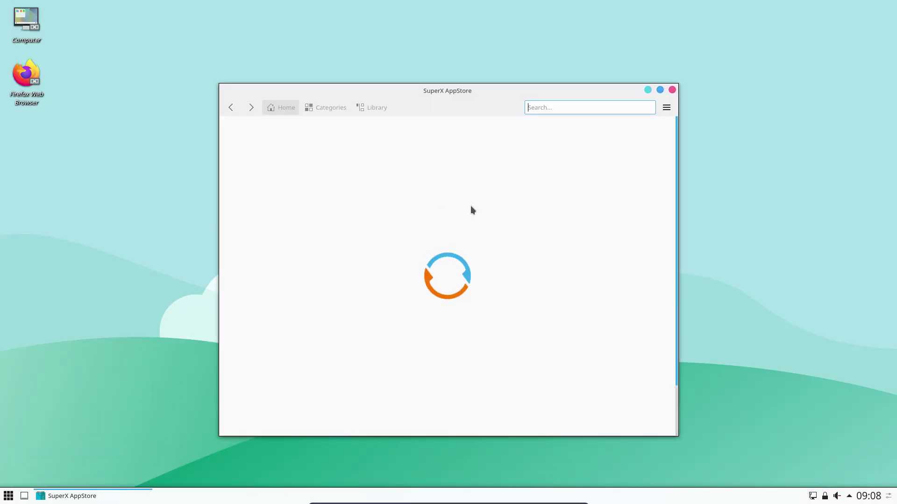
click(666, 107)
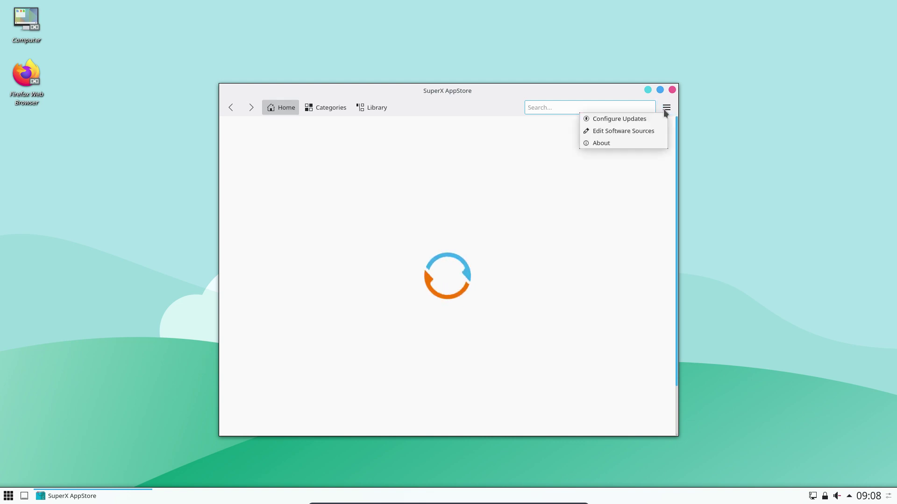
click(631, 140)
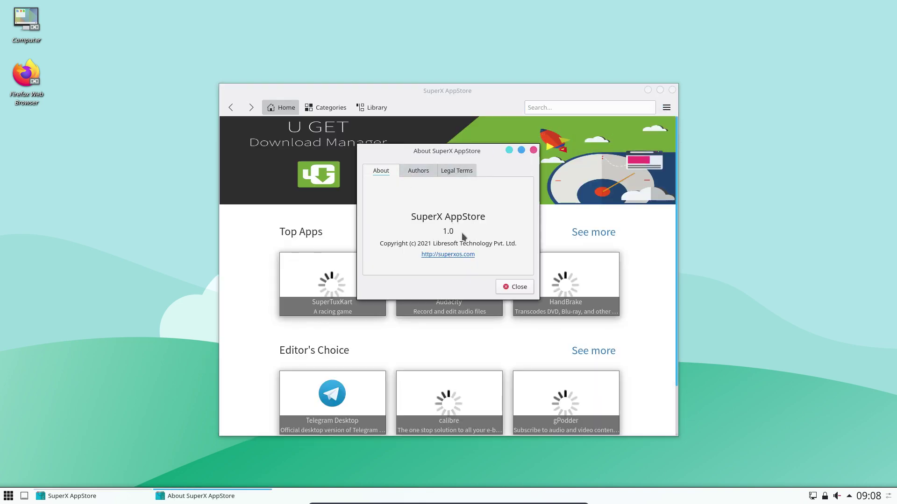
click(516, 289)
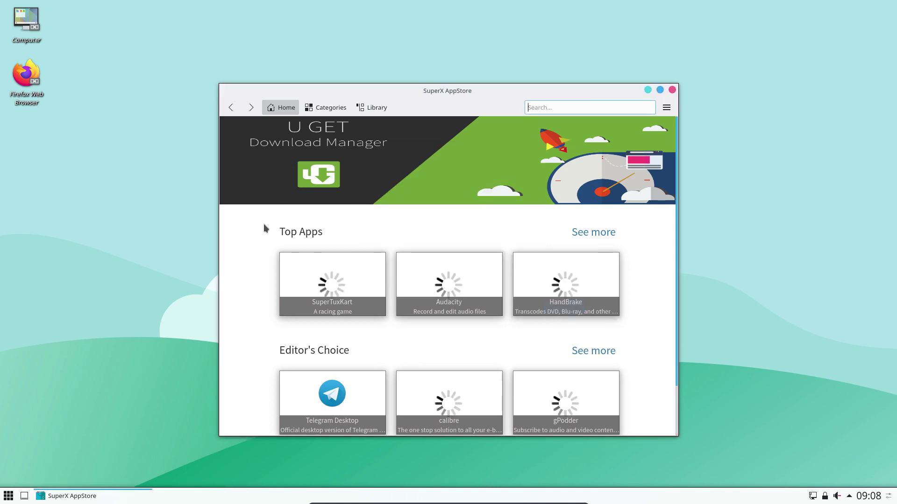
Browse the store's Games category, then close the AppStore and return to the desktop
scroll(254, 239, down, 1)
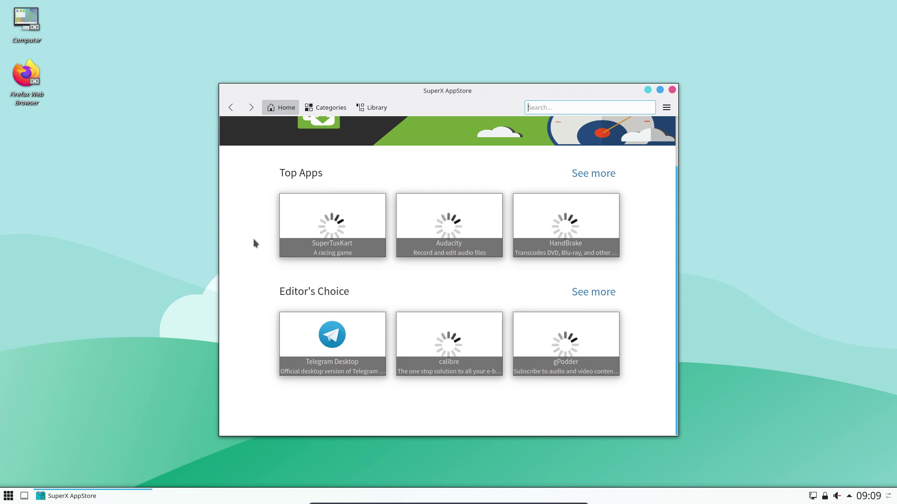
scroll(253, 239, up, 1)
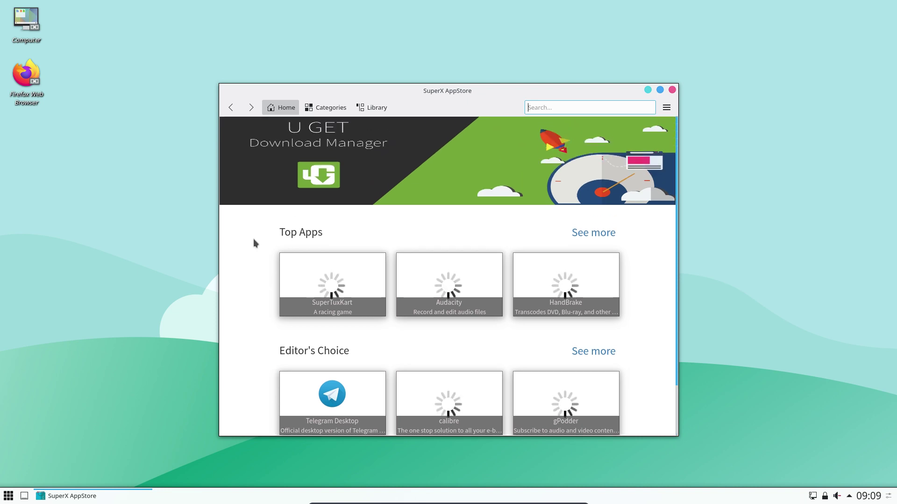
click(323, 114)
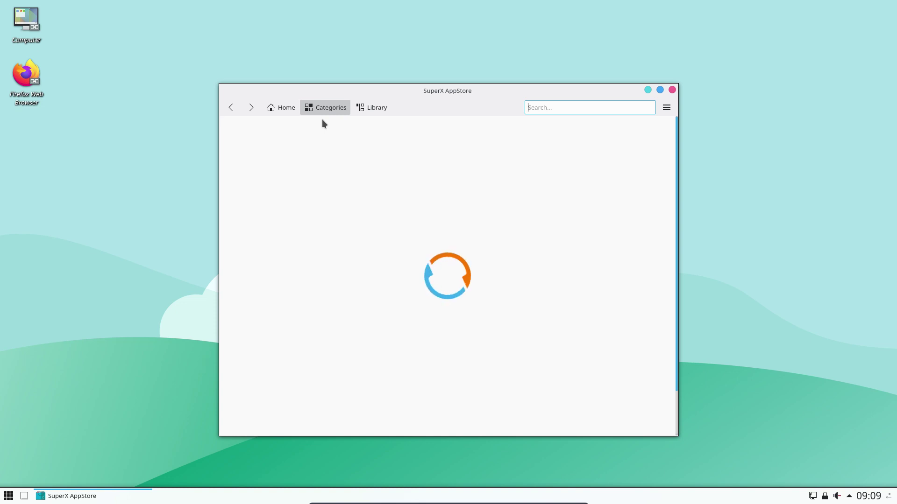
click(672, 90)
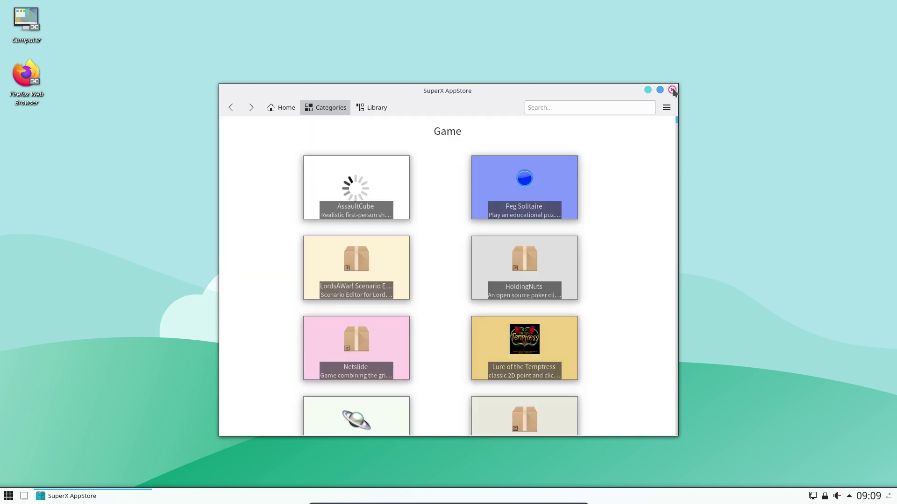
click(672, 90)
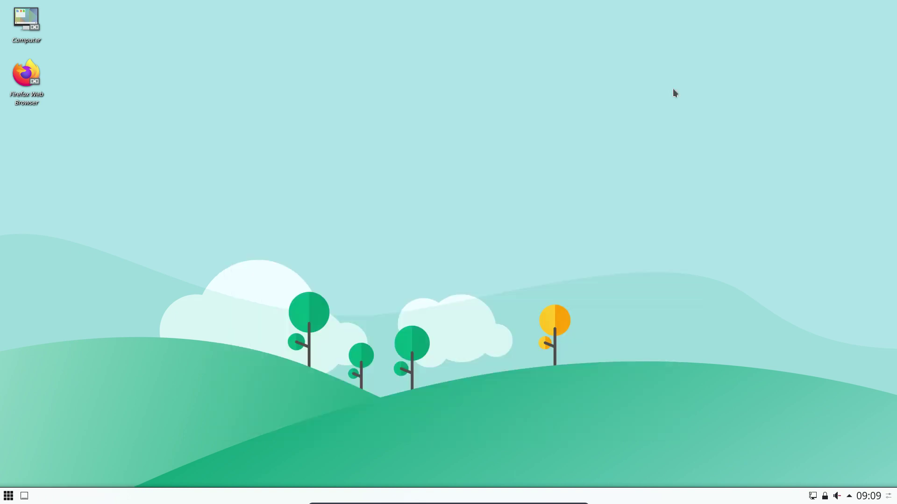
click(9, 495)
click(224, 317)
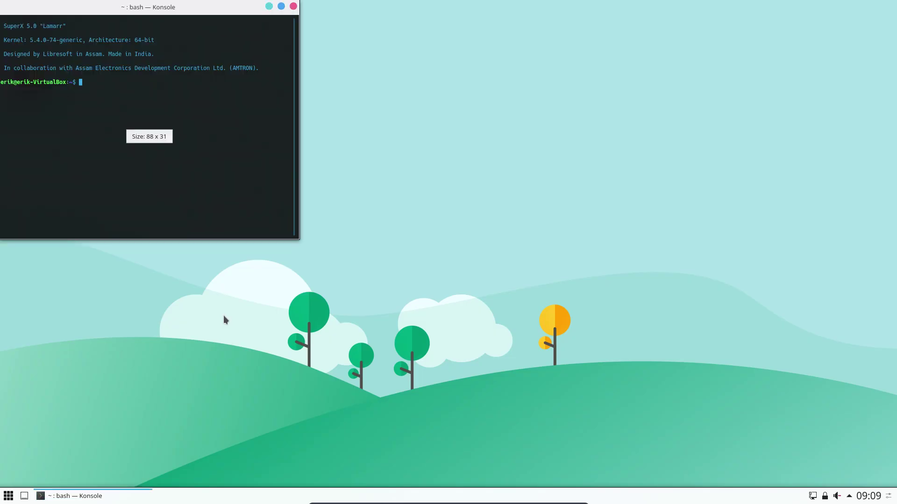
Centre the Konsole window and run sudo pacman -Syy, which isn't found
drag(156, 13, 456, 113)
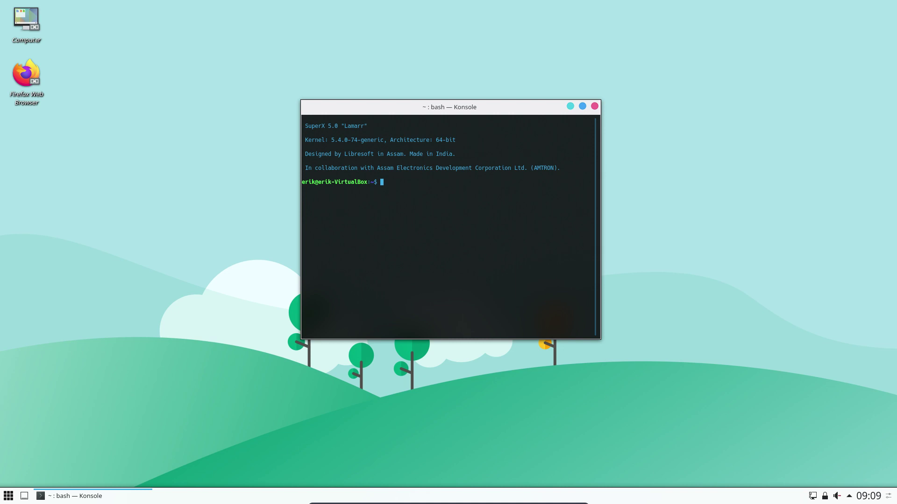
text(sudo pacman -Syy)
key(Return)
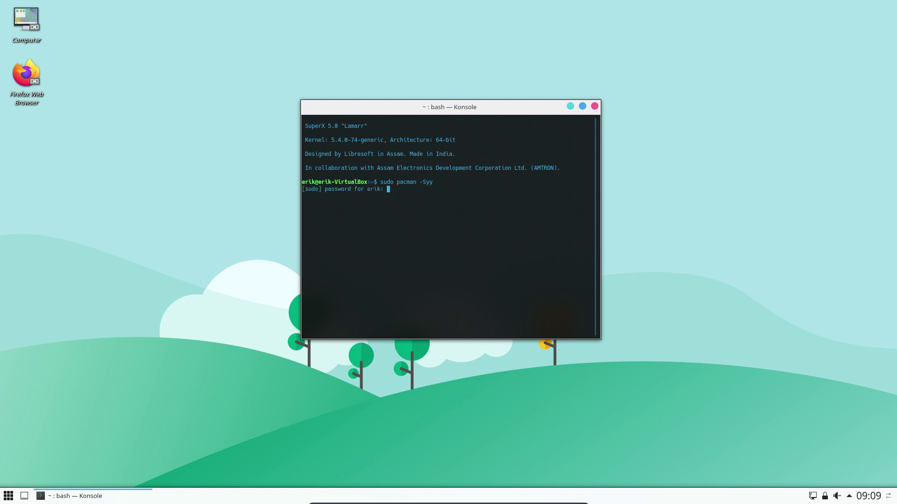
key(Return)
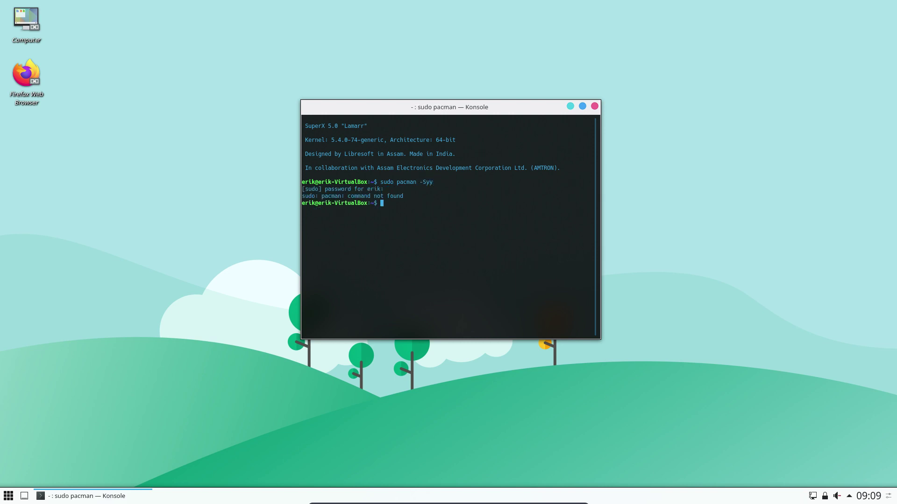
Run sudo apt install firefox (already newest), then try installing spotify, which can't be located
text(sudo ap)
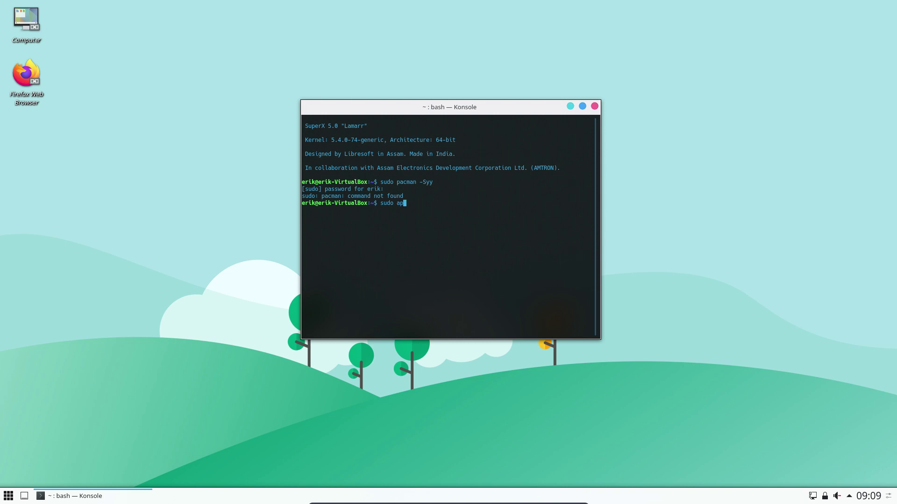
text(t install firefox)
key(Return)
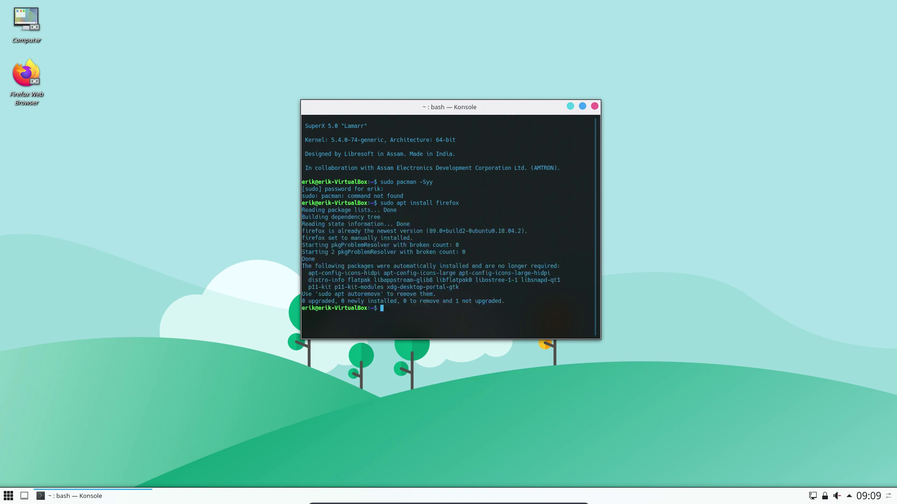
key(Up)
key(BackSpace)
key(BackSpace)
key(BackSpace)
key(BackSpace)
key(BackSpace)
text(spoto)
text(fy)
key(Return)
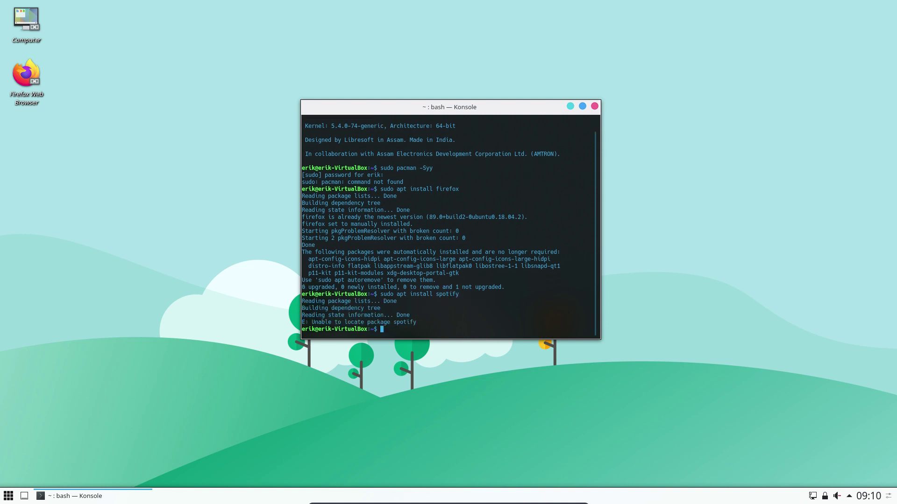
key(Up)
key(BackSpace)
key(BackSpace)
key(BackSpace)
click(9, 496)
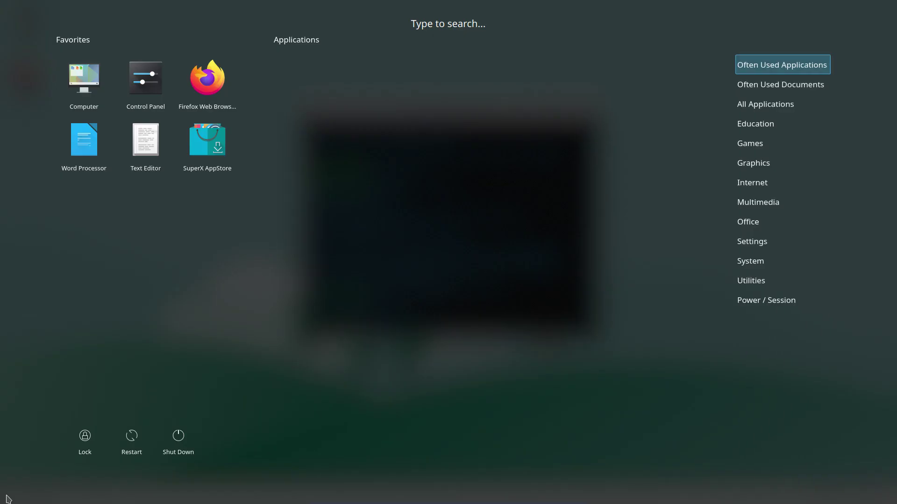
click(227, 148)
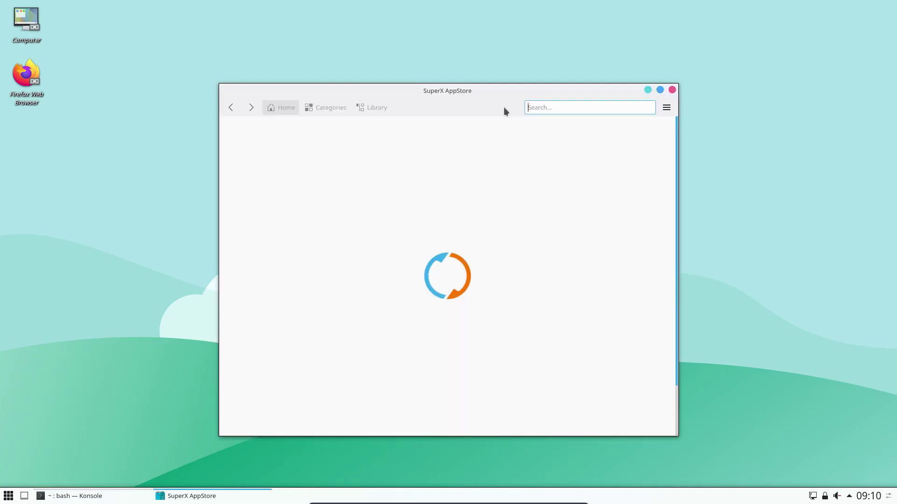
click(556, 105)
text(spotify)
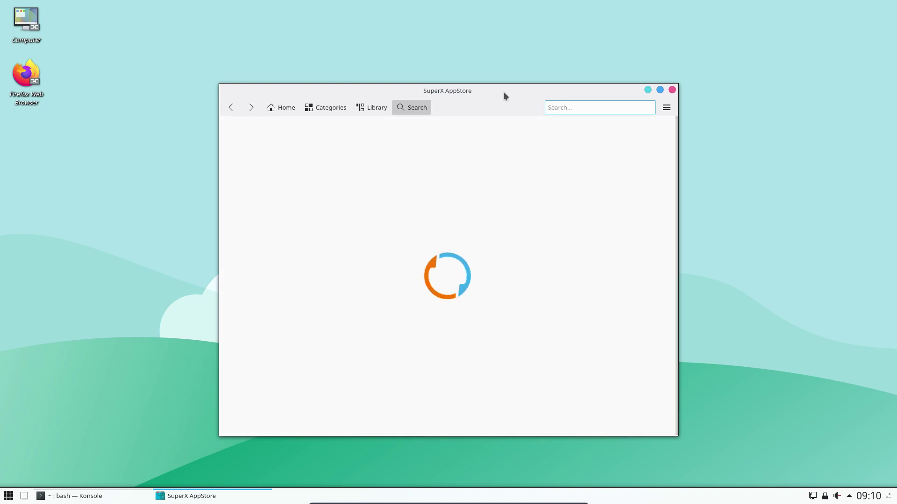
drag(476, 89, 656, 57)
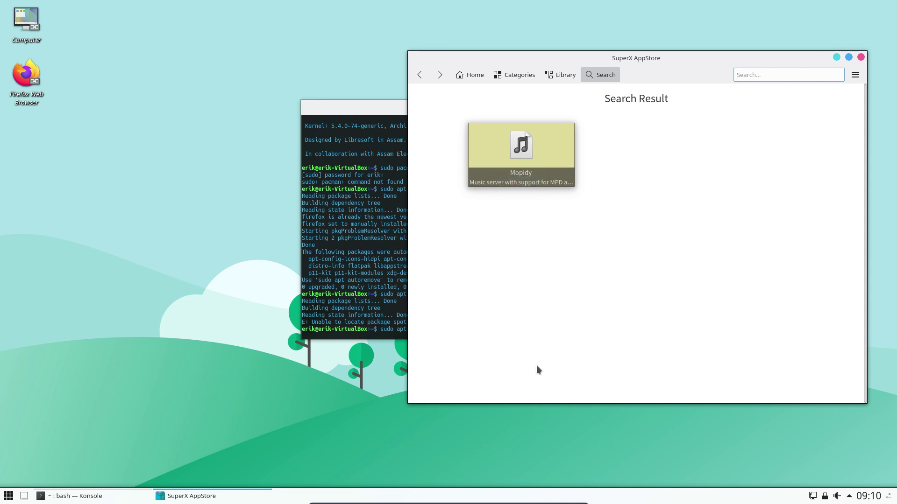
click(861, 57)
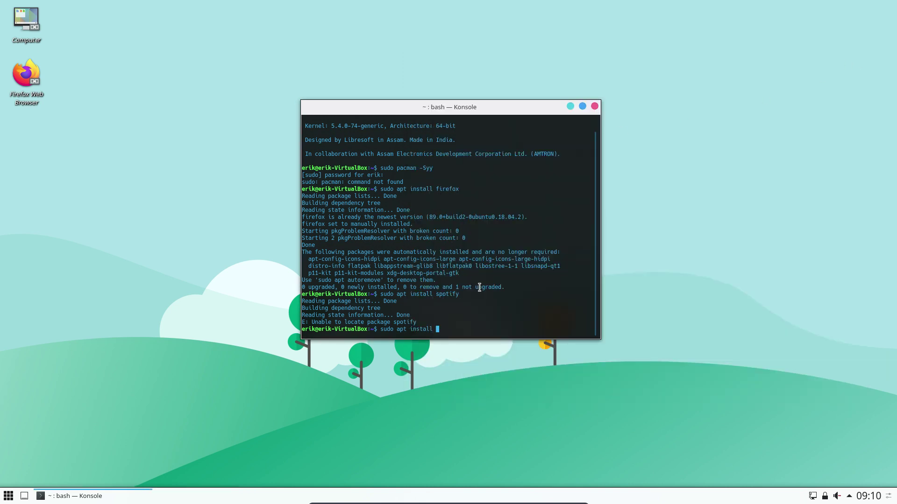
Try sudo apt install update, which apt can't locate
text(sudo p)
key(BackSpace)
text(apt)
key(Tab)
key(Tab)
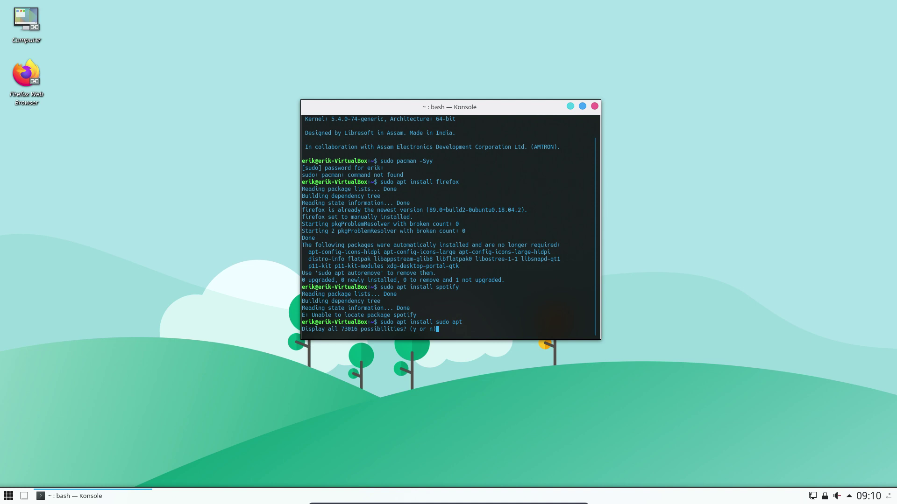
key(n)
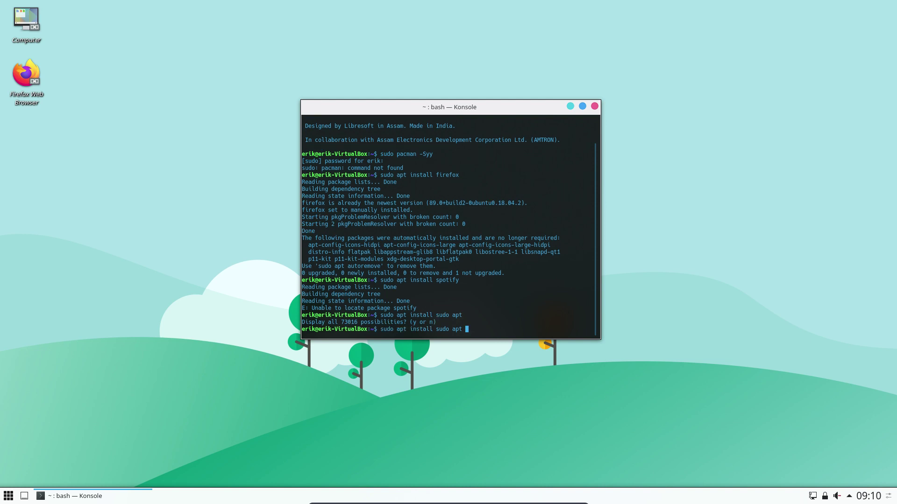
text(install)
key(BackSpace)
key(BackSpace)
key(BackSpace)
key(BackSpace)
key(BackSpace)
key(BackSpace)
key(BackSpace)
key(BackSpace)
text(u)
key(BackSpace)
text(update)
key(Return)
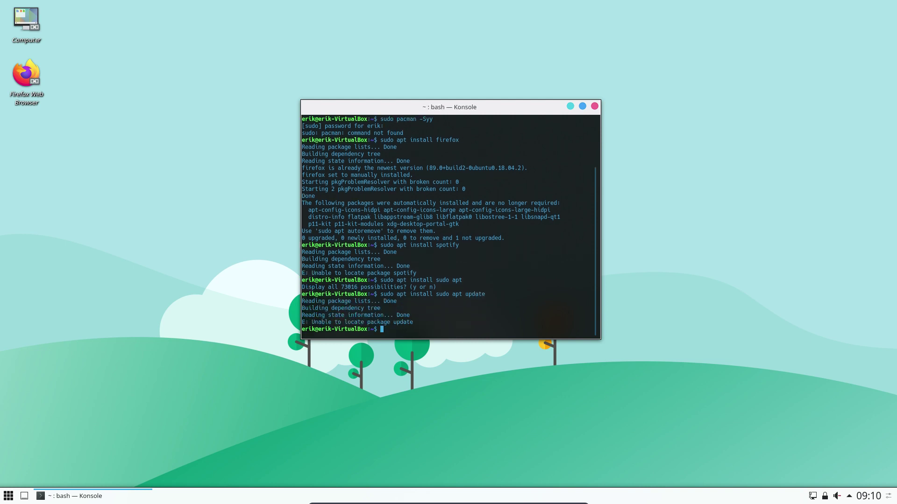
Retry with upgradee, upgrade and apt-get update variants of the command
key(Up)
key(BackSpace)
key(BackSpace)
key(BackSpace)
key(BackSpace)
key(BackSpace)
key(BackSpace)
key(BackSpace)
text(upgradee)
key(Return)
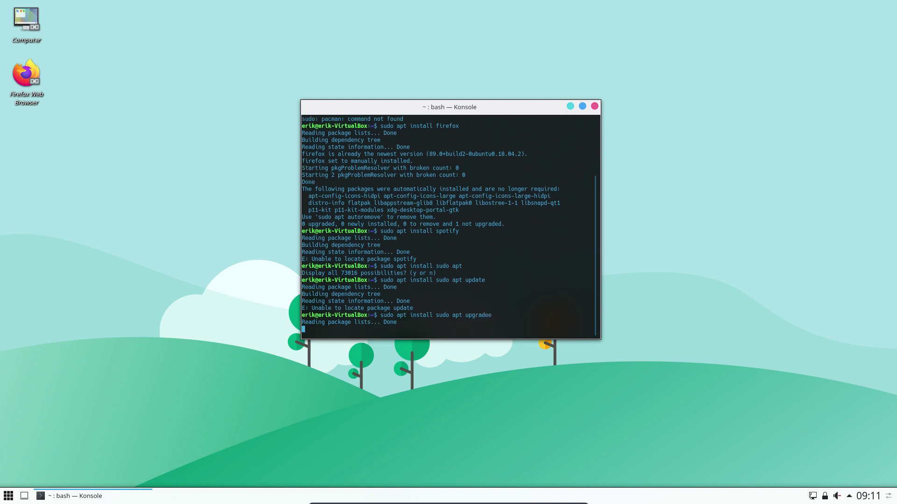
key(Up)
key(BackSpace)
key(Return)
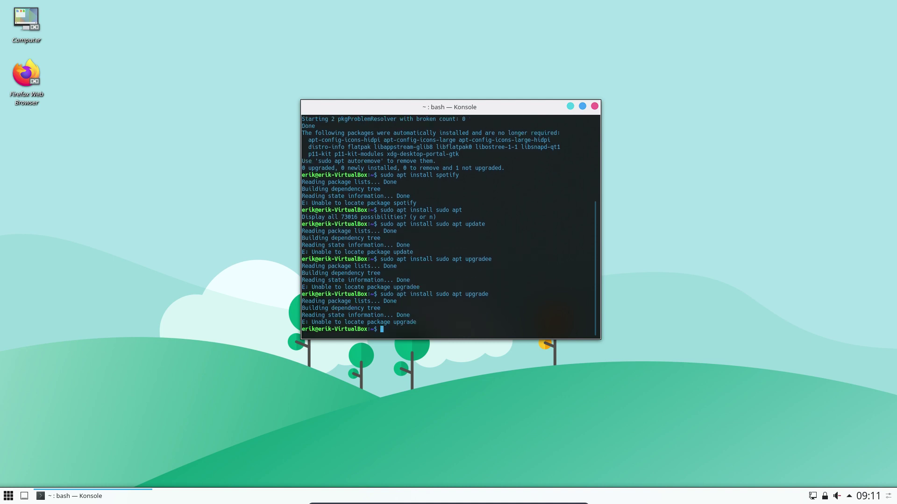
key(Up)
key(BackSpace)
key(BackSpace)
key(BackSpace)
key(BackSpace)
key(BackSpace)
key(BackSpace)
key(BackSpace)
key(BackSpace)
text(-get update)
key(Return)
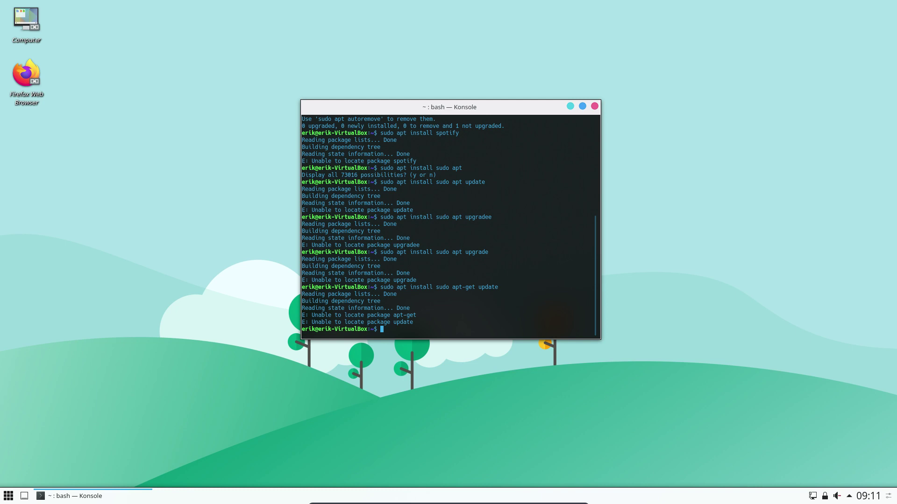
Run lsb_release, neofetch and screenfetch, then type sudo apt install neofetch
text(lsb_release)
key(Return)
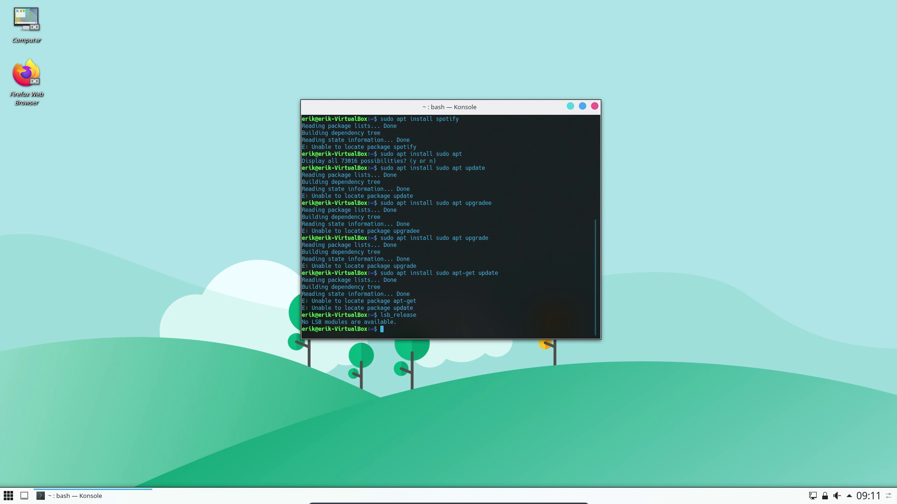
text(neofetch)
key(Return)
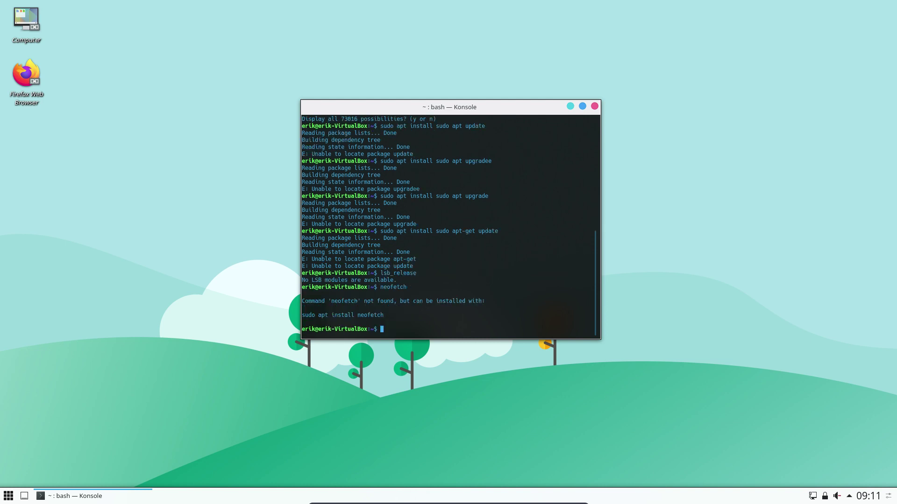
text(screenfetch)
key(Return)
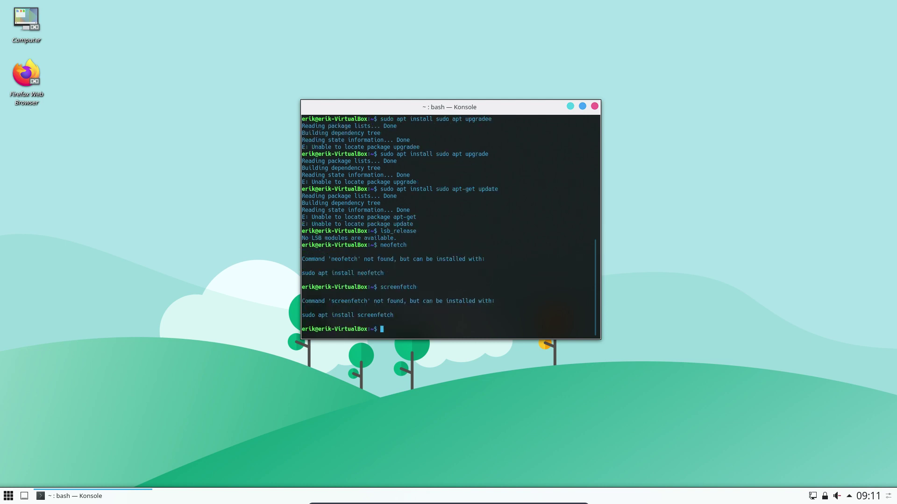
text(sudo apt install neofetch)
Install neofetch and run it to show the SuperX 5.0 Lamarr system summary
key(Return)
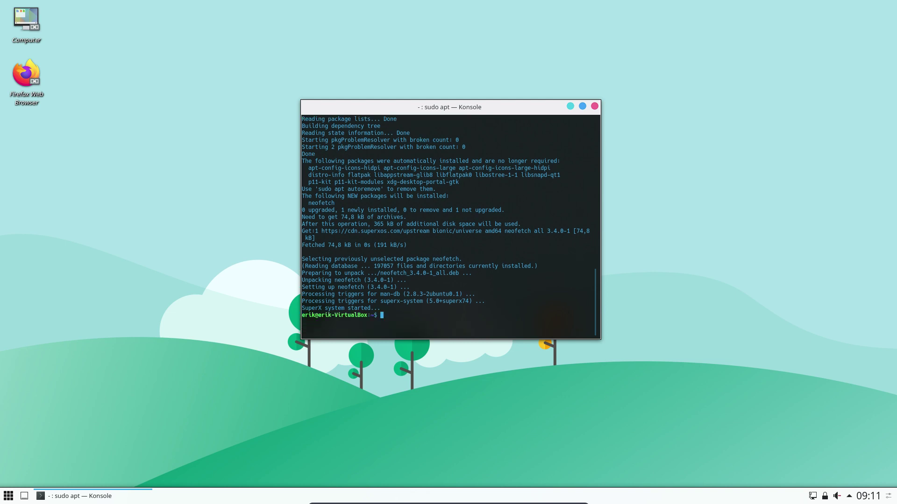
text(neofetch)
key(Return)
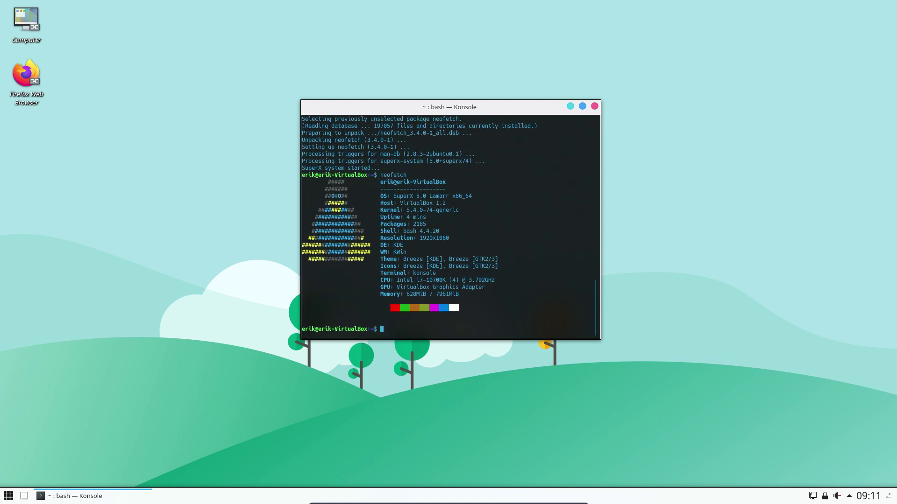
Open the apt manual page with man apt
text(sudo)
key(BackSpace)
key(BackSpace)
key(BackSpace)
key(BackSpace)
key(BackSpace)
text(man apt)
key(Return)
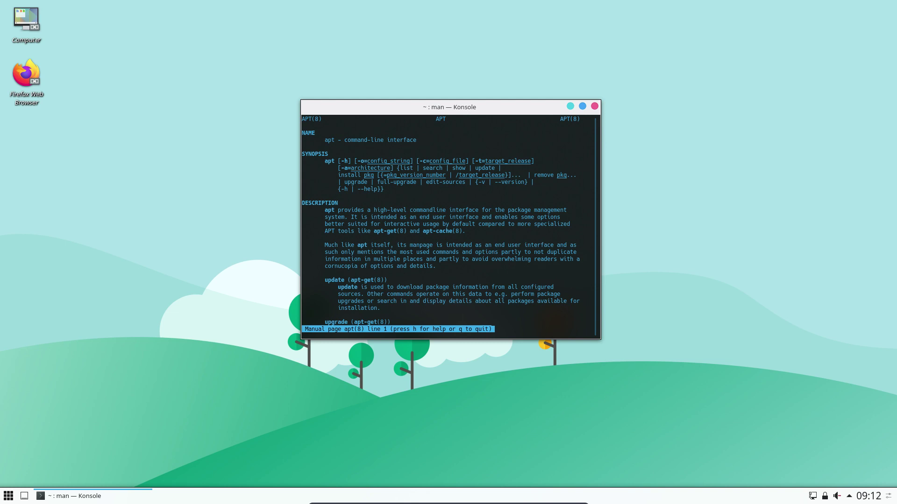
Quit the manual, run sudo apt update, and list upgradable packages, inspecting the tzdata entry
text(qsud)
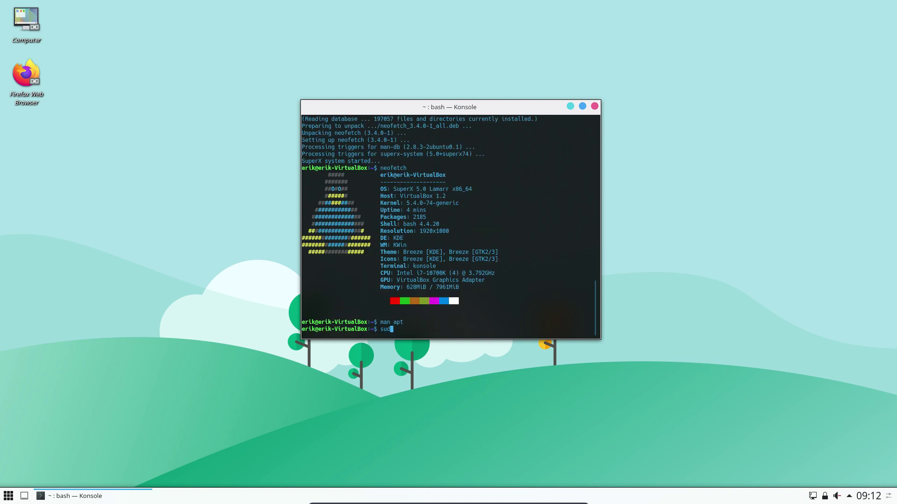
text(o apt update)
key(Return)
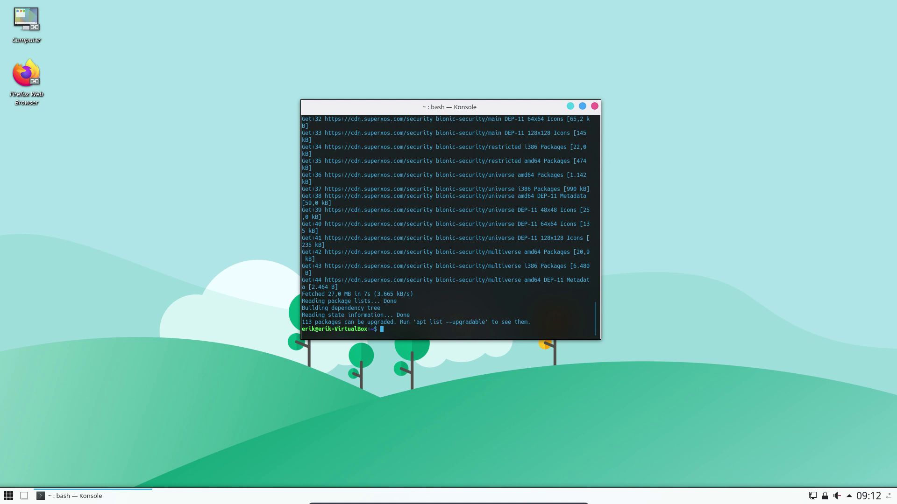
key(Up)
key(BackSpace)
key(BackSpace)
key(BackSpace)
key(BackSpace)
key(BackSpace)
key(BackSpace)
text(list --upgradable)
key(Return)
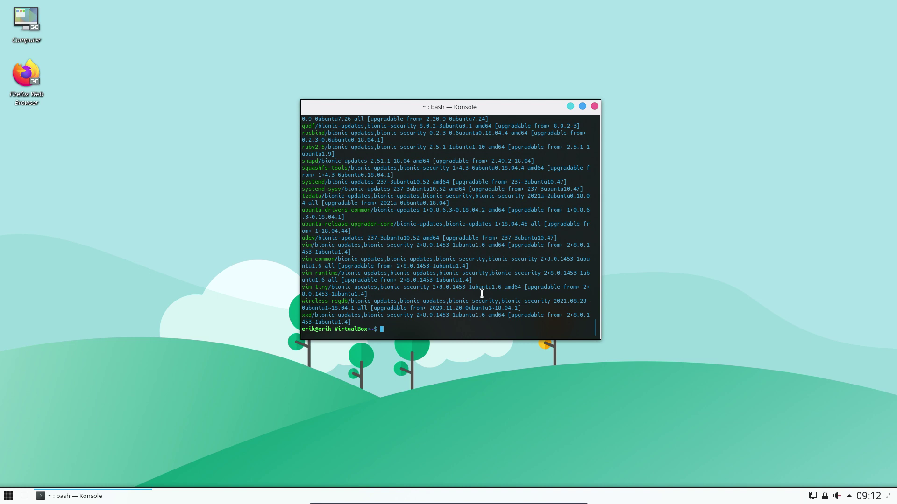
scroll(423, 245, up, 2)
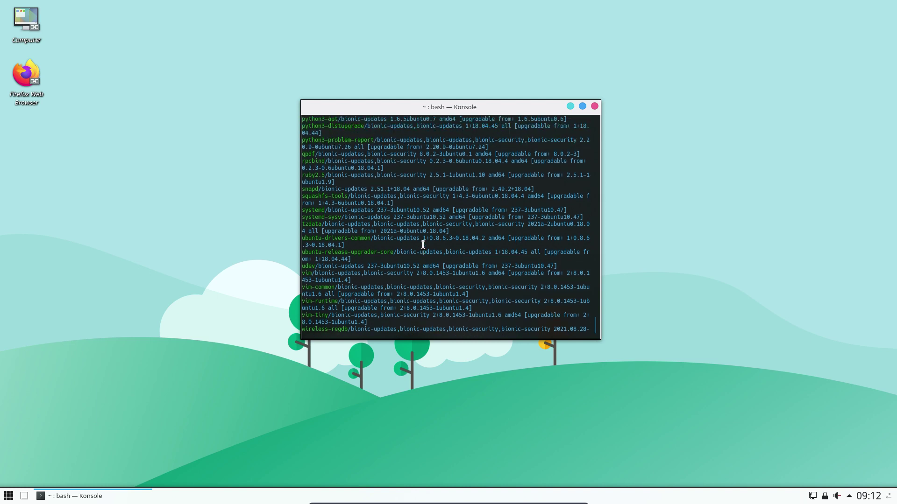
double_click(337, 224)
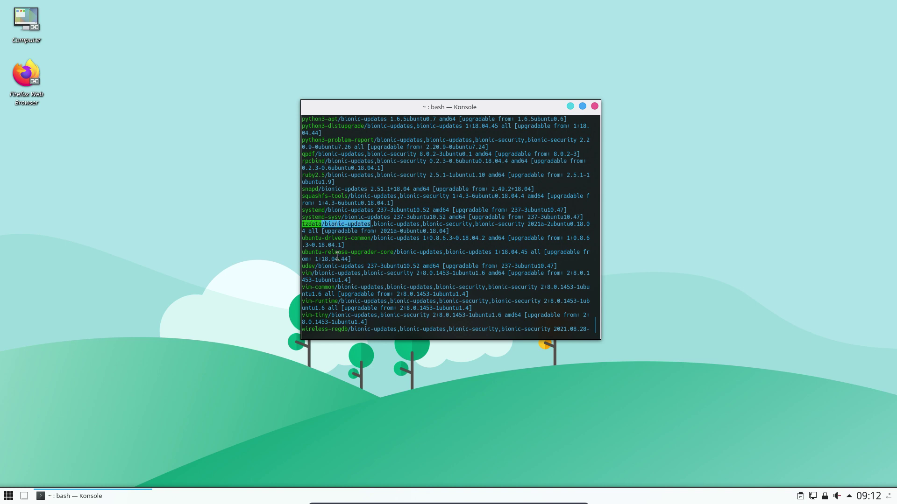
double_click(554, 224)
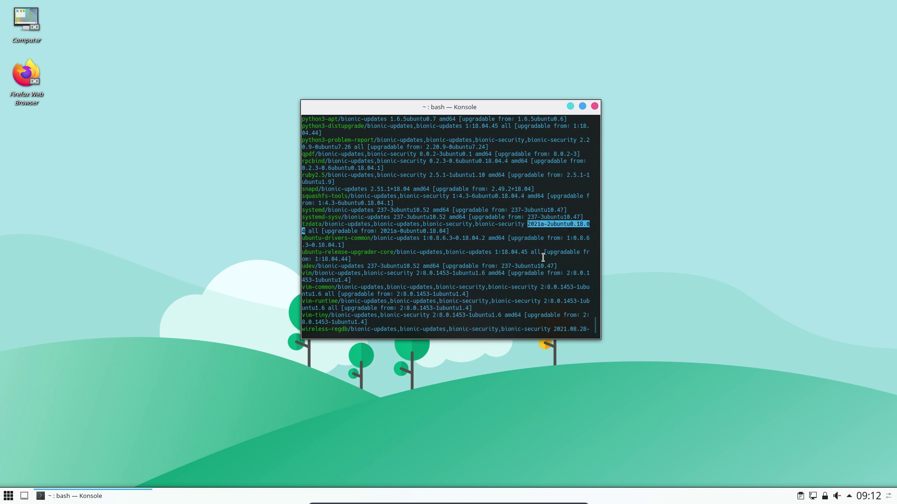
scroll(385, 247, up, 1)
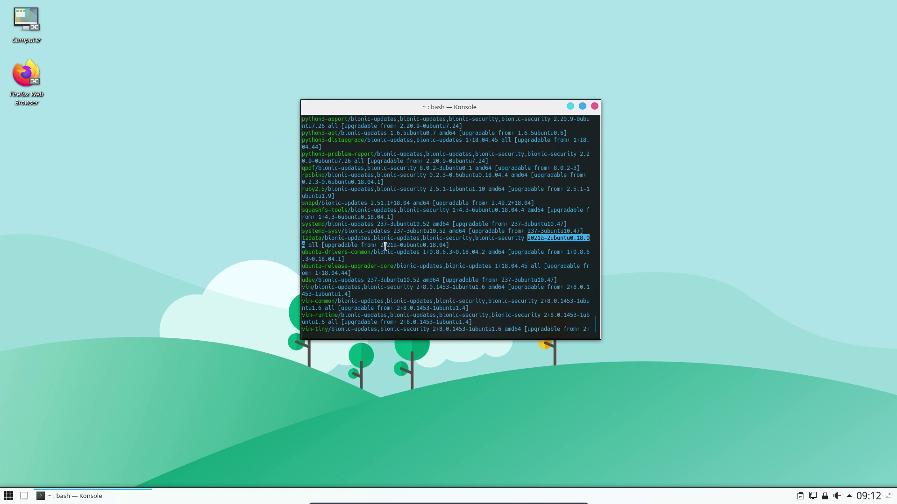
scroll(385, 247, up, 4)
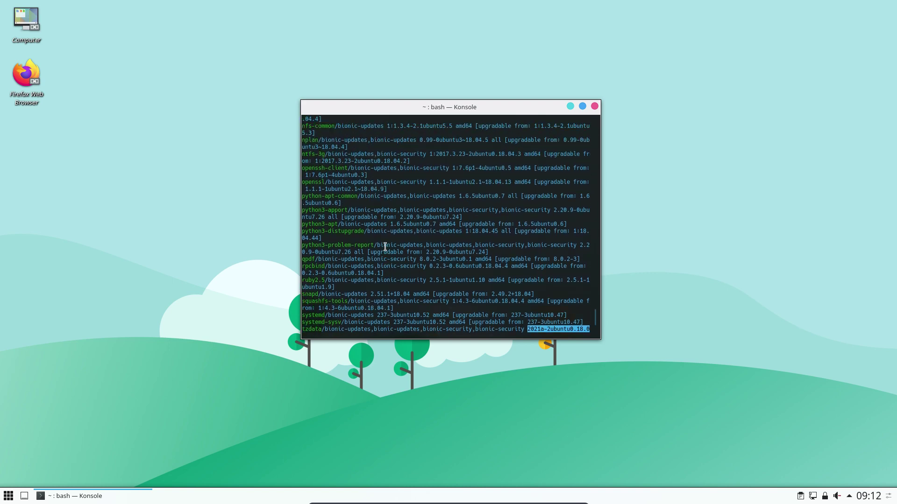
scroll(385, 247, down, 6)
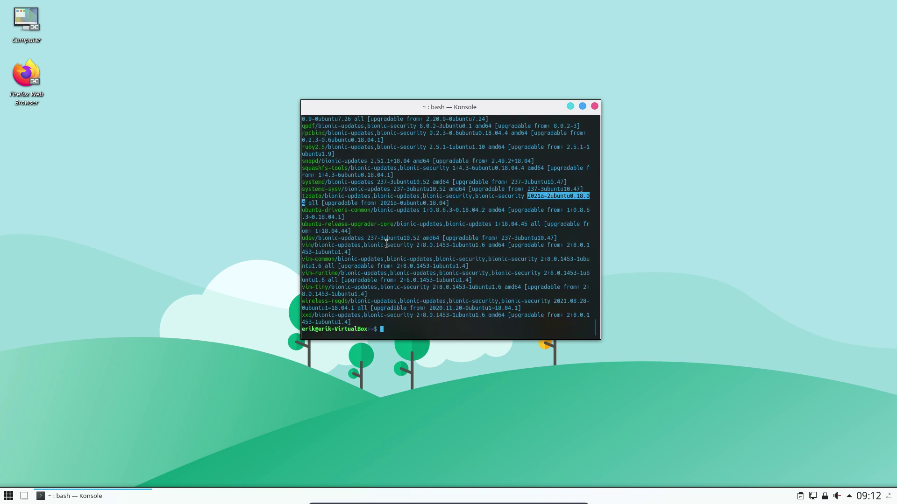
Run sudo apt upgrade and confirm it to start upgrading the 113 packages
key(Up)
key(BackSpace)
key(BackSpace)
key(BackSpace)
key(BackSpace)
key(BackSpace)
key(BackSpace)
key(BackSpace)
key(BackSpace)
key(BackSpace)
key(BackSpace)
key(BackSpace)
key(BackSpace)
key(BackSpace)
key(BackSpace)
key(BackSpace)
key(BackSpace)
key(BackSpace)
text(upgrade)
key(Return)
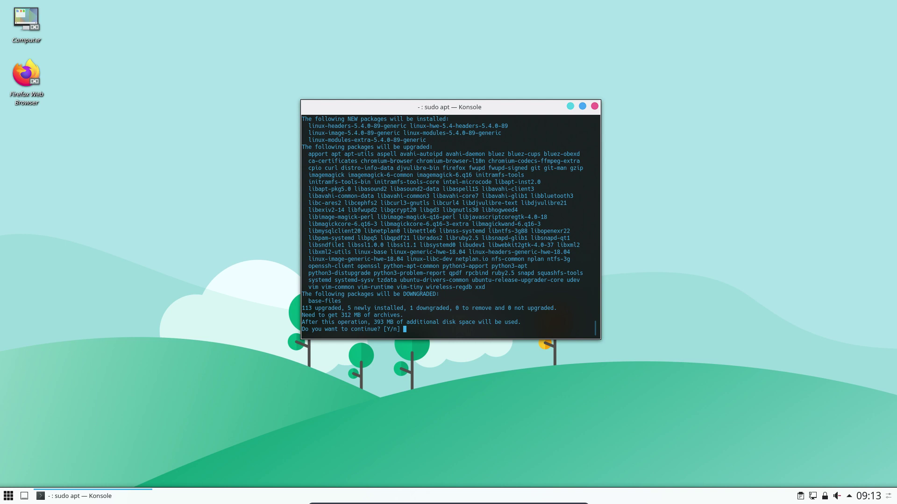
key(Return)
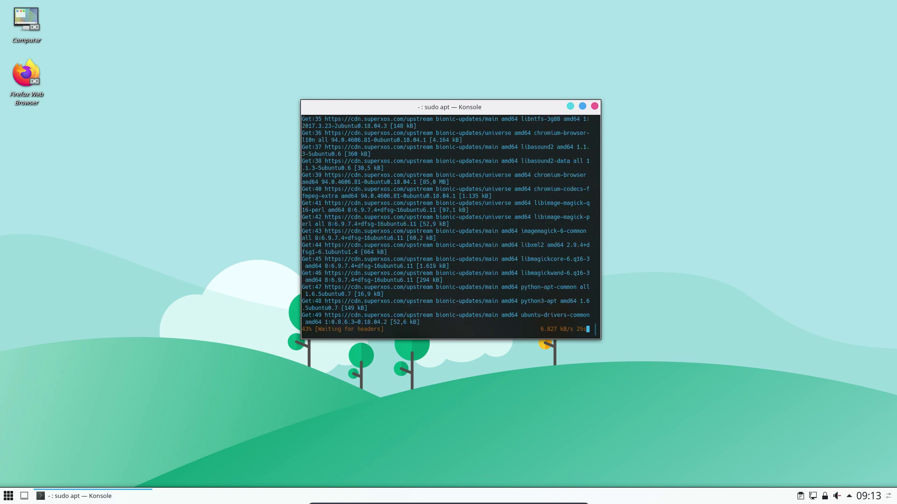
Move Konsole aside, open System Settings, and switch it to the Sidebar View layout
drag(508, 108, 770, 37)
click(2, 502)
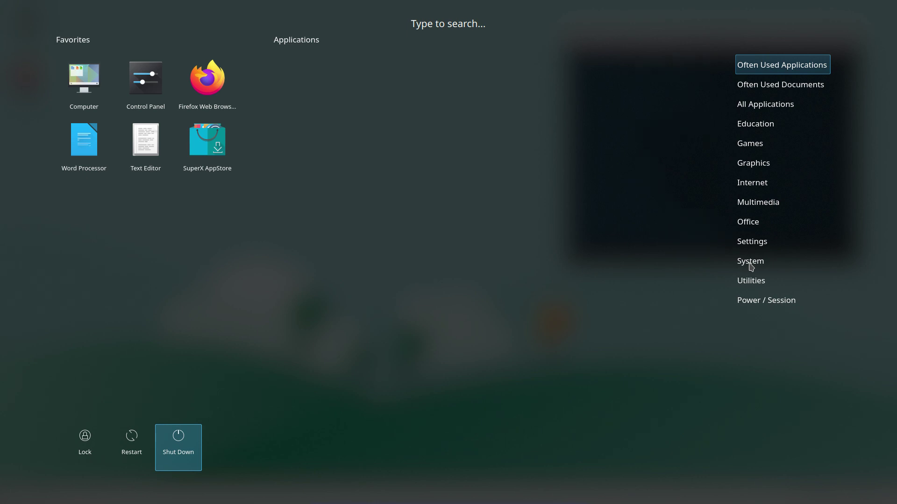
click(142, 79)
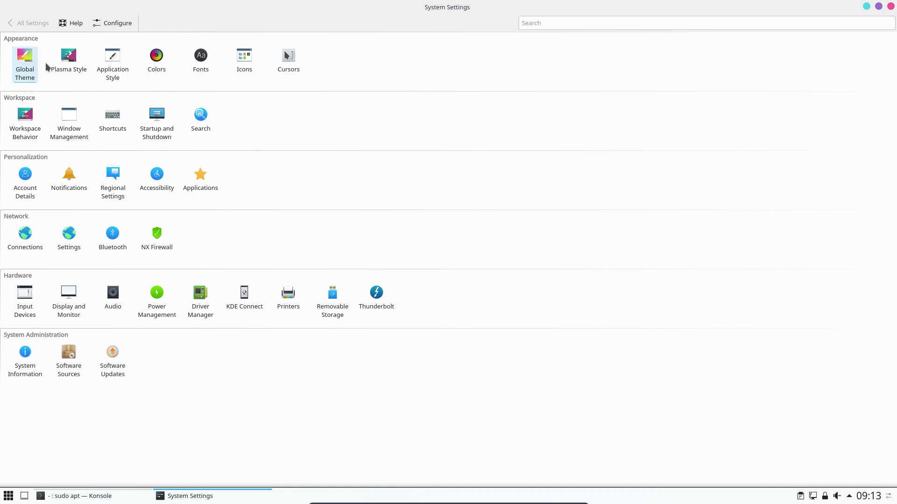
click(102, 27)
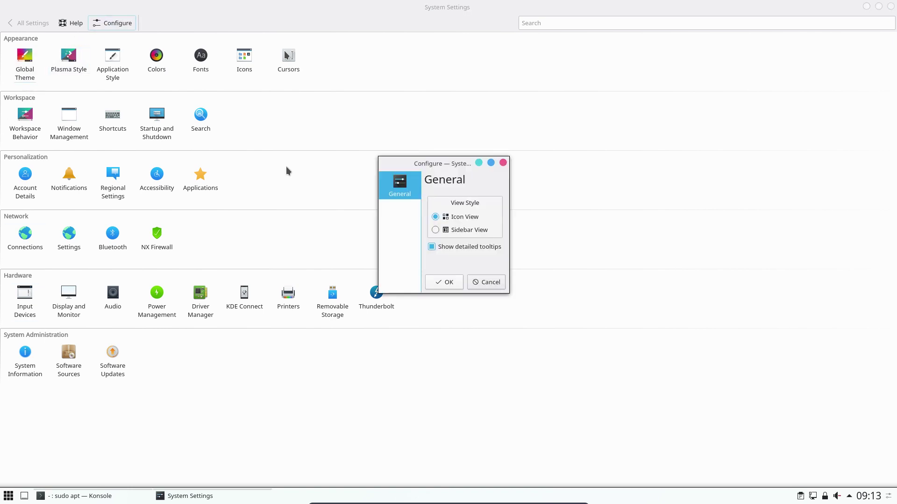
click(435, 230)
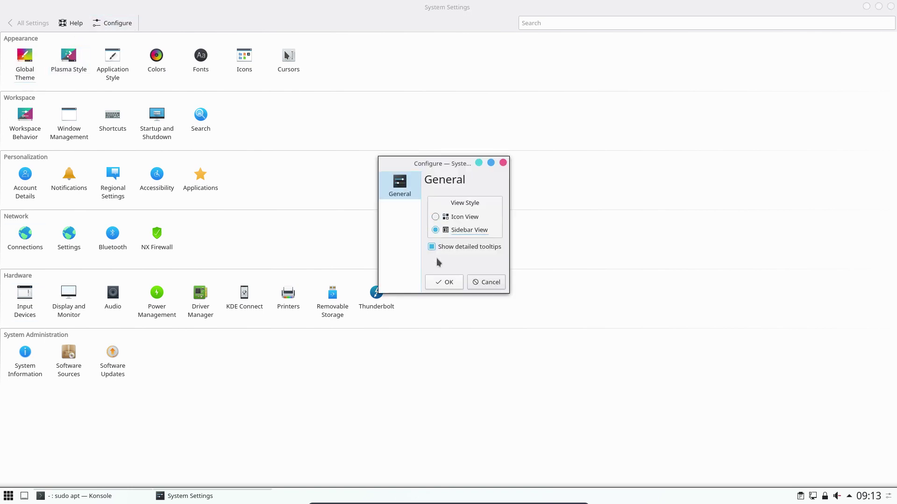
click(455, 282)
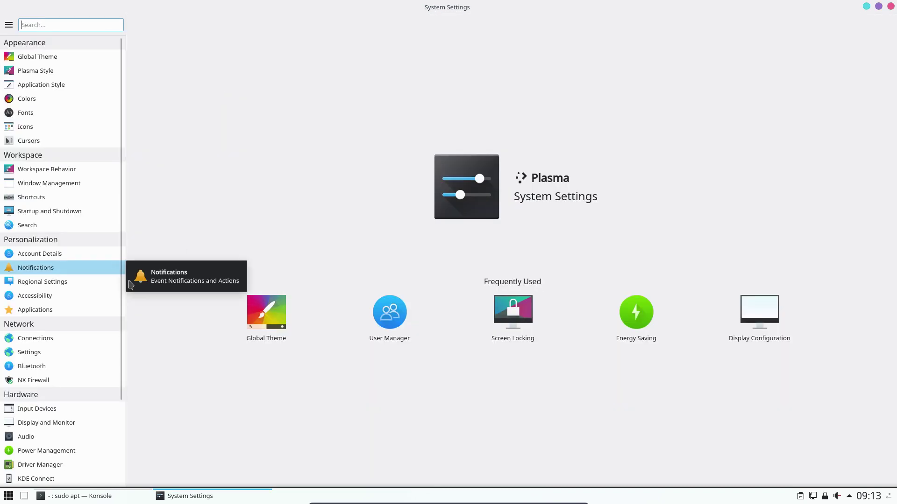
Check System Information (SuperX 18.04, Plasma 5.17.5), then open Software Sources
scroll(119, 363, down, 3)
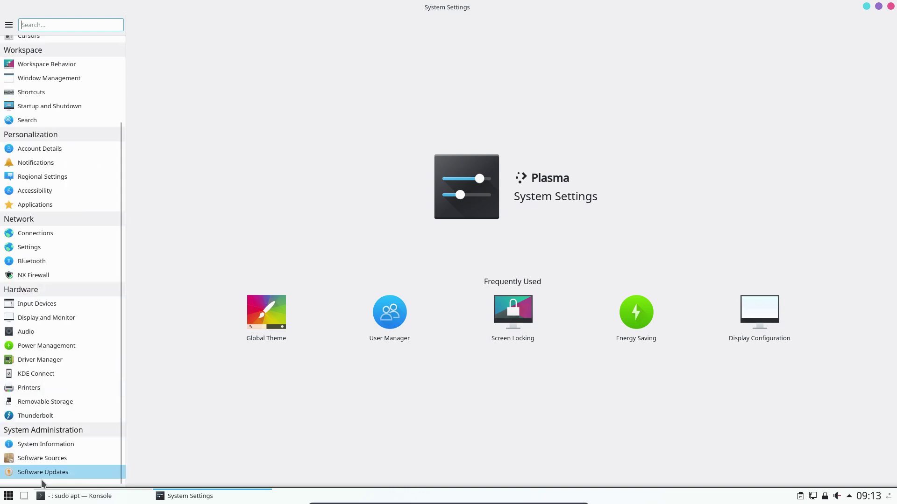
click(52, 445)
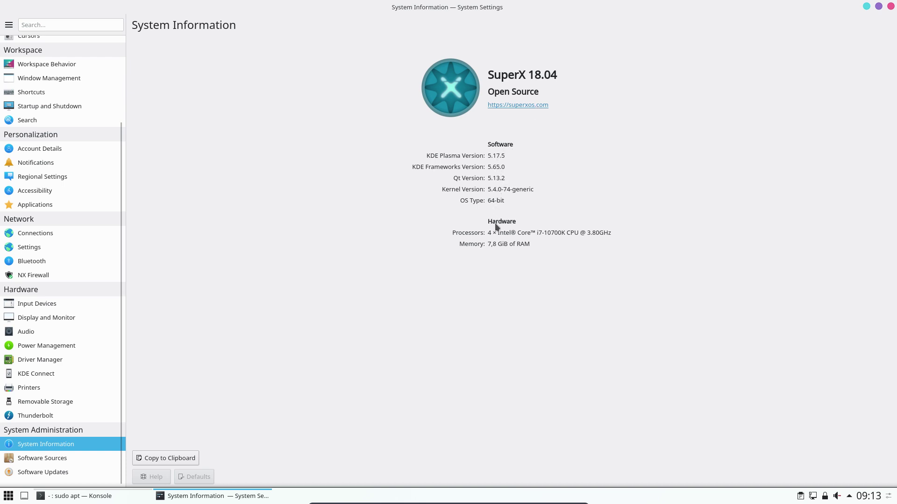
click(52, 460)
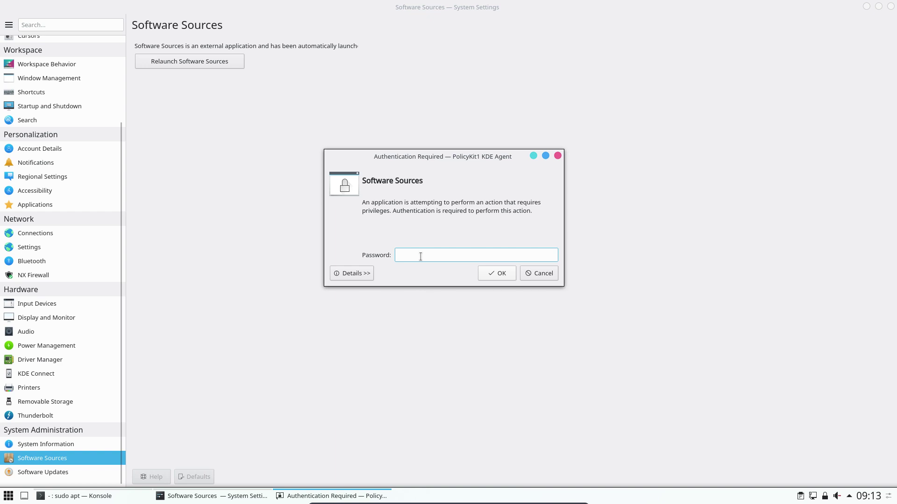
Unlock Software Sources with the password, review its PPA, repository, key and maintenance pages, then open Software Updates
text(*****)
key(Return)
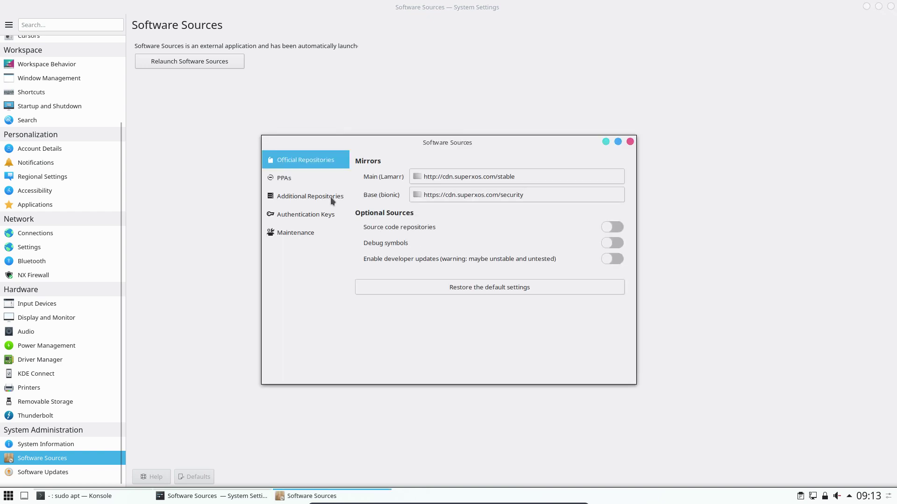
click(306, 182)
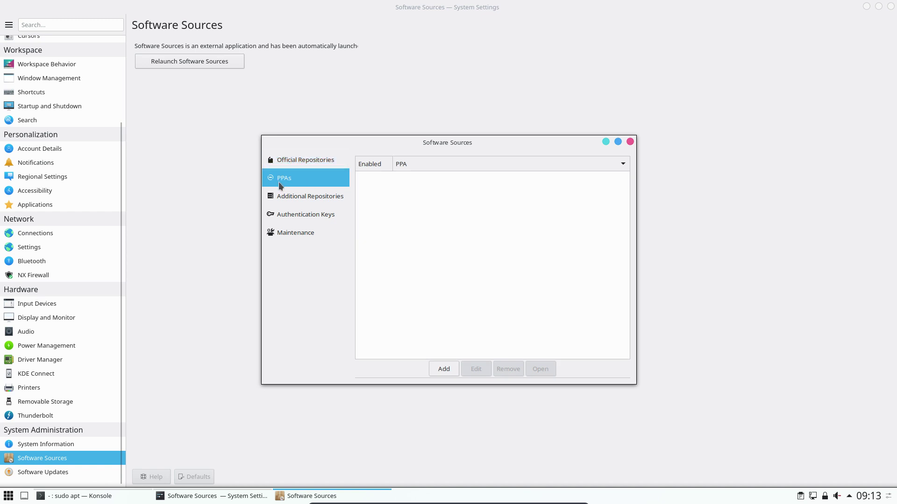
click(315, 199)
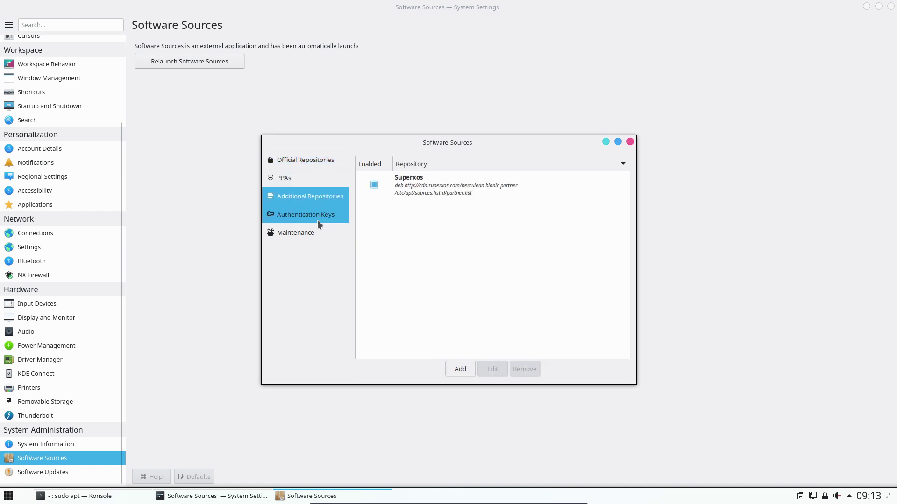
click(314, 220)
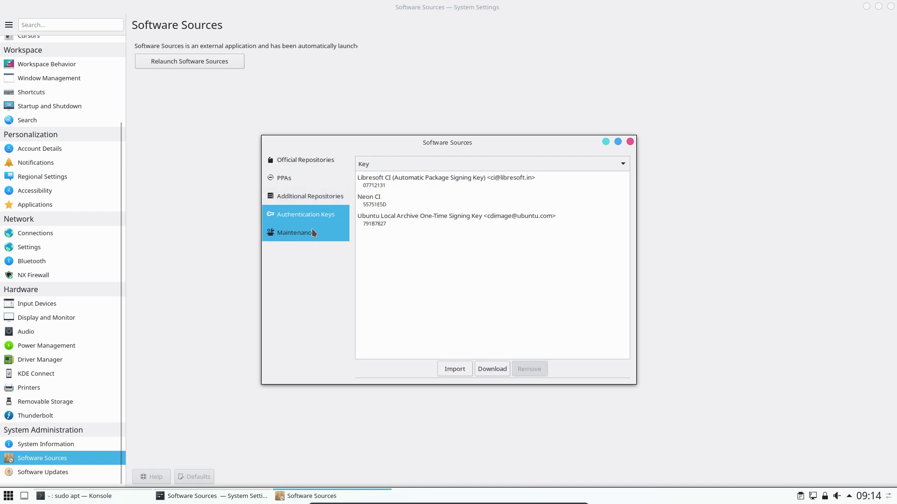
click(311, 232)
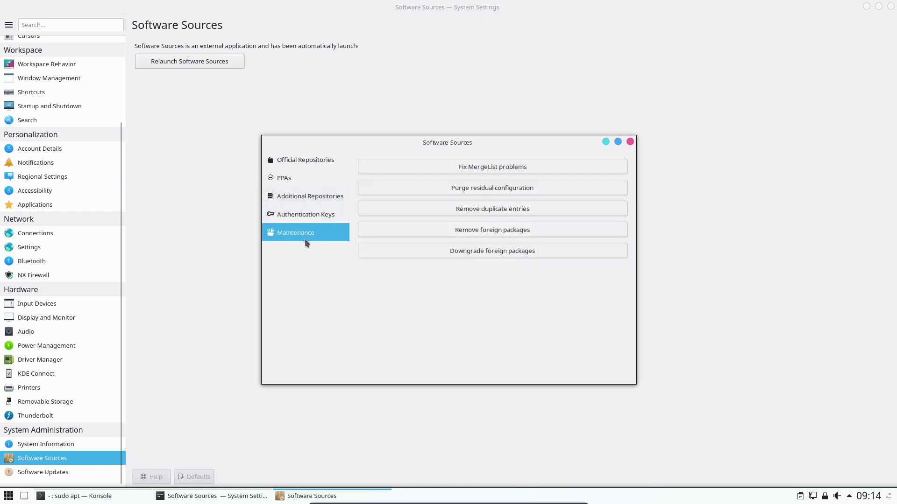
click(39, 476)
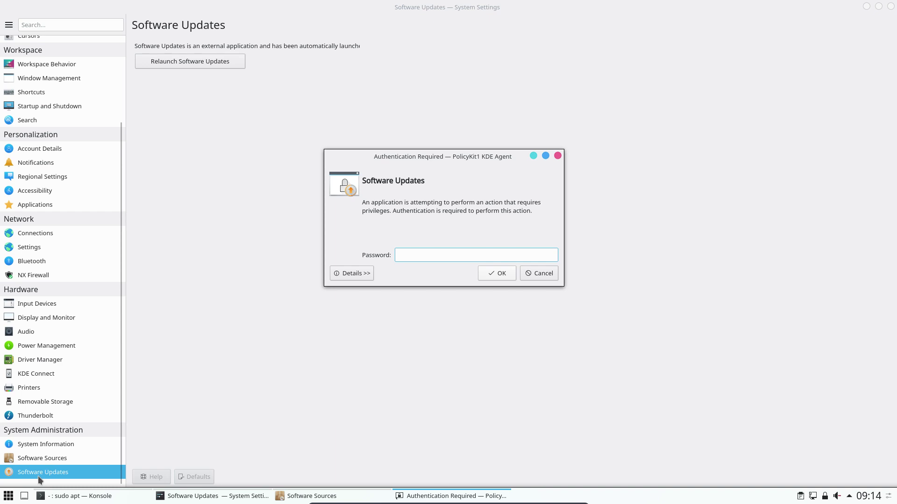
Cancel the authentication request and look at the Thunderbolt and Removable Storage pages
click(523, 277)
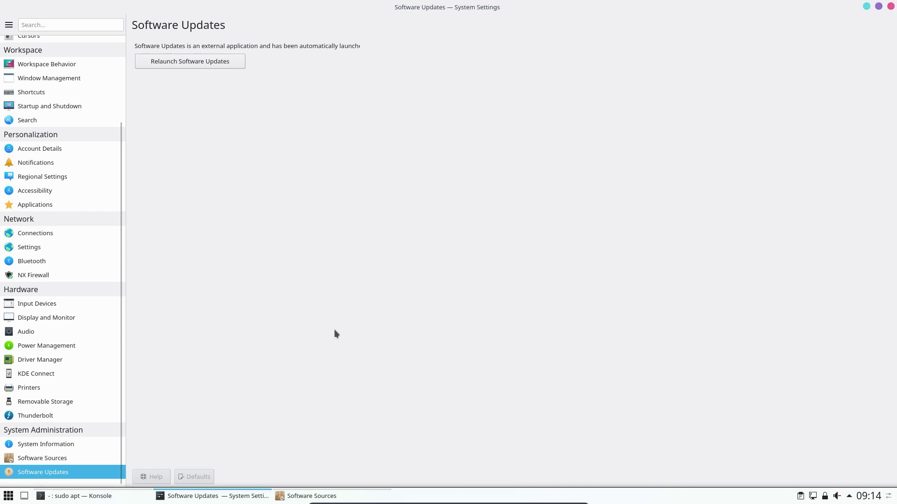
click(55, 414)
click(53, 402)
scroll(43, 102, up, 3)
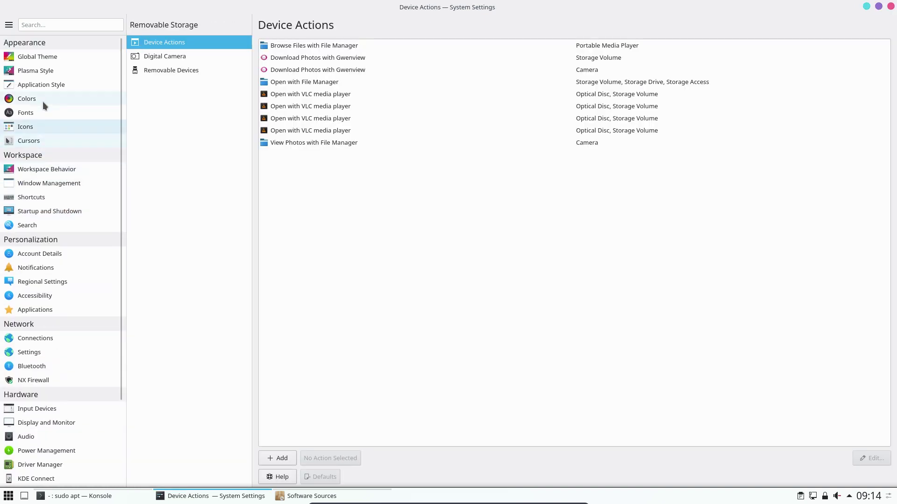
Browse the Global Theme, Plasma Style, Application Style, Colours and Fonts pages
click(37, 55)
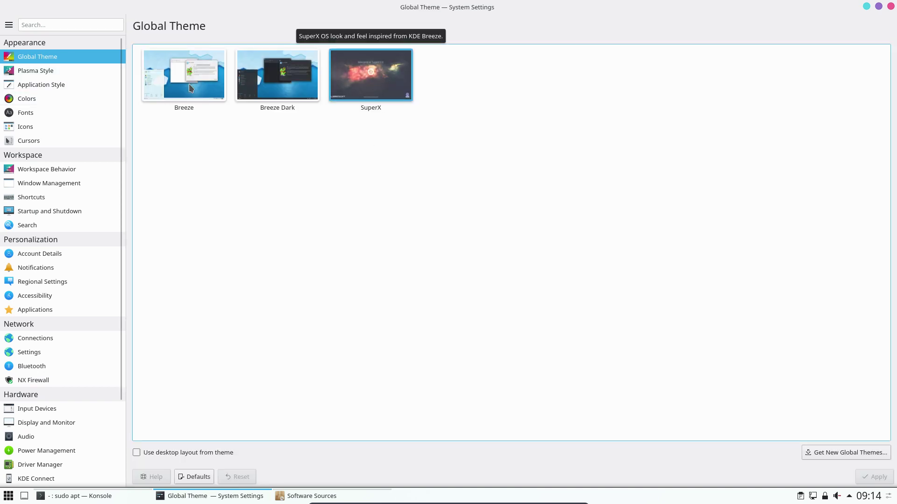
click(46, 69)
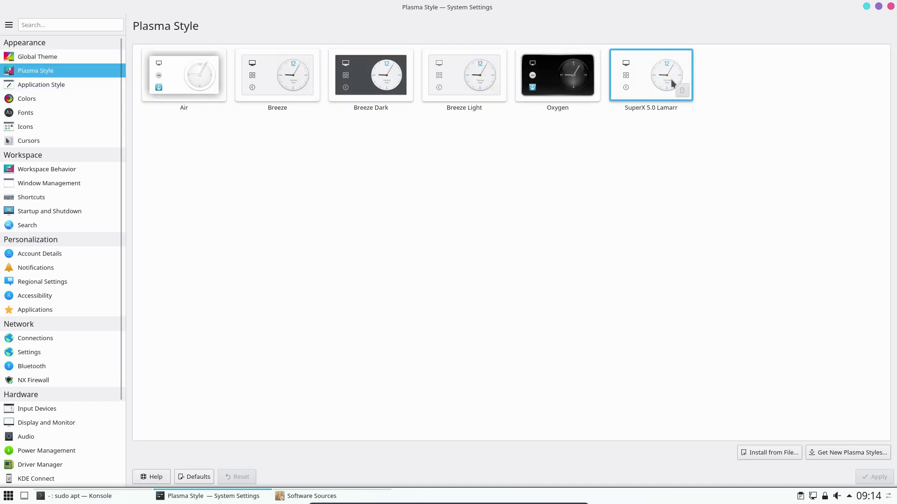
click(71, 88)
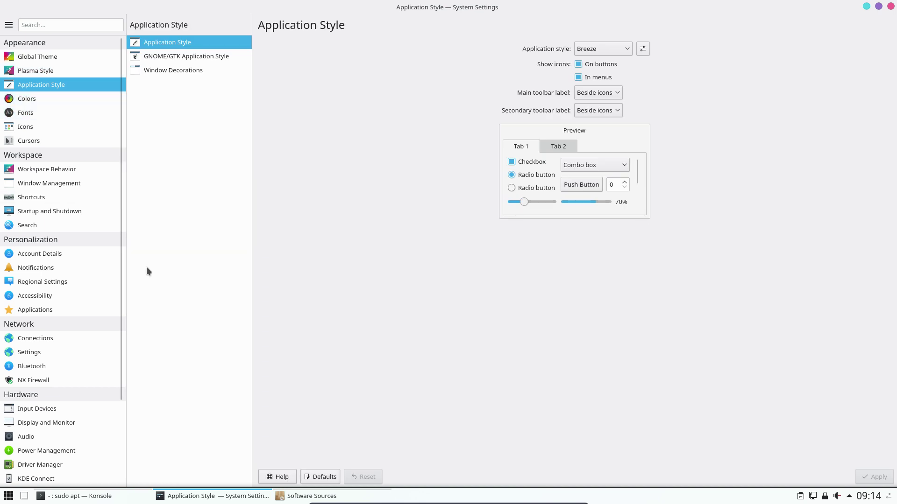
click(35, 96)
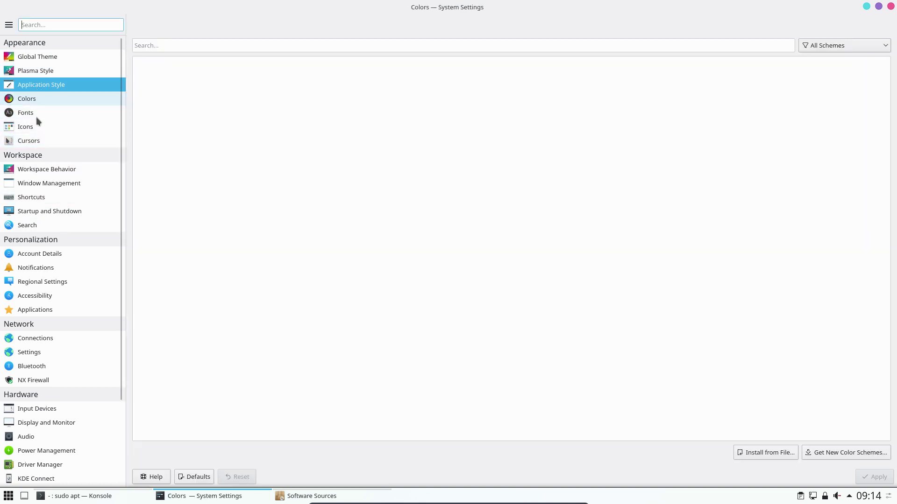
click(35, 115)
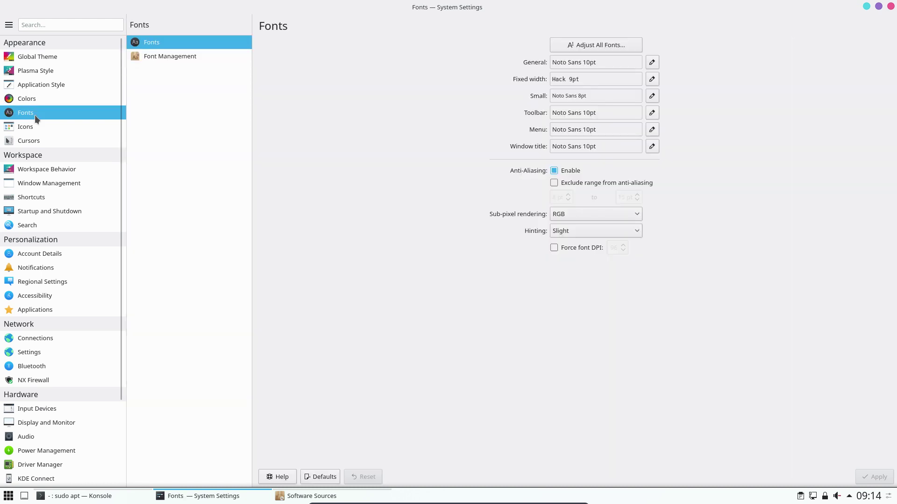
View the Icons and Cursors pages, then the NX Firewall page showing it disabled
click(35, 129)
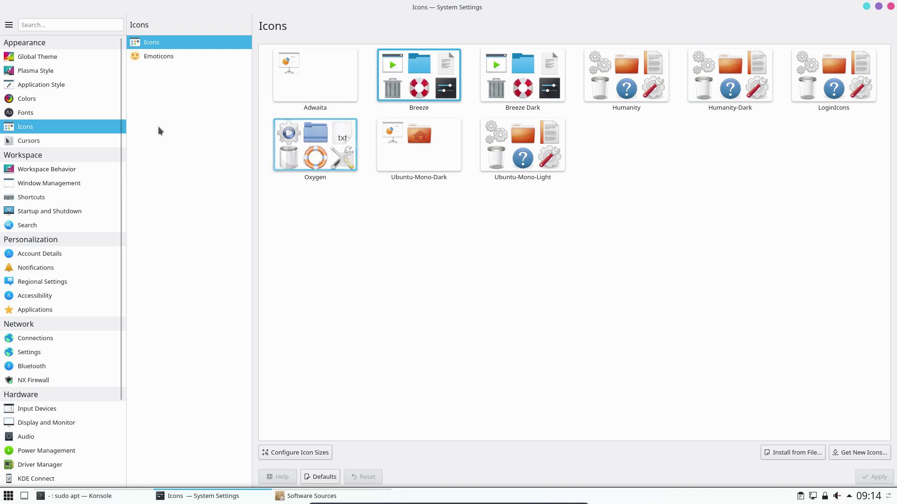
click(60, 144)
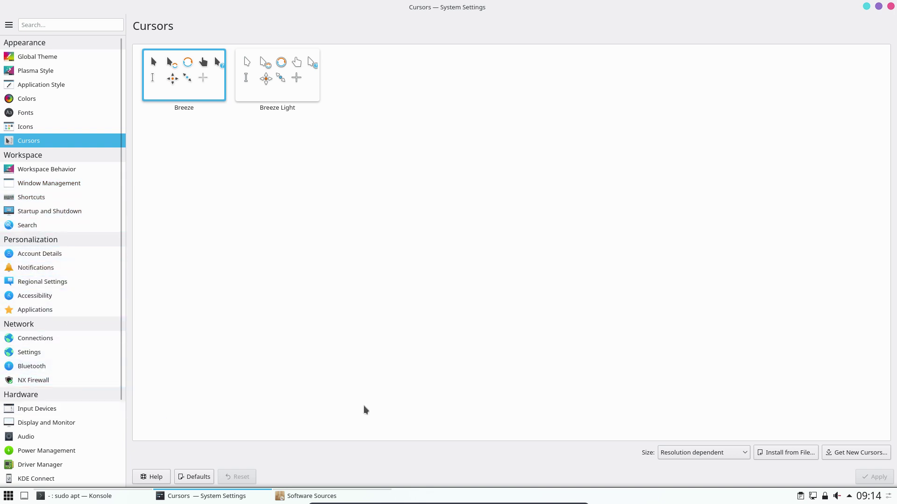
click(40, 381)
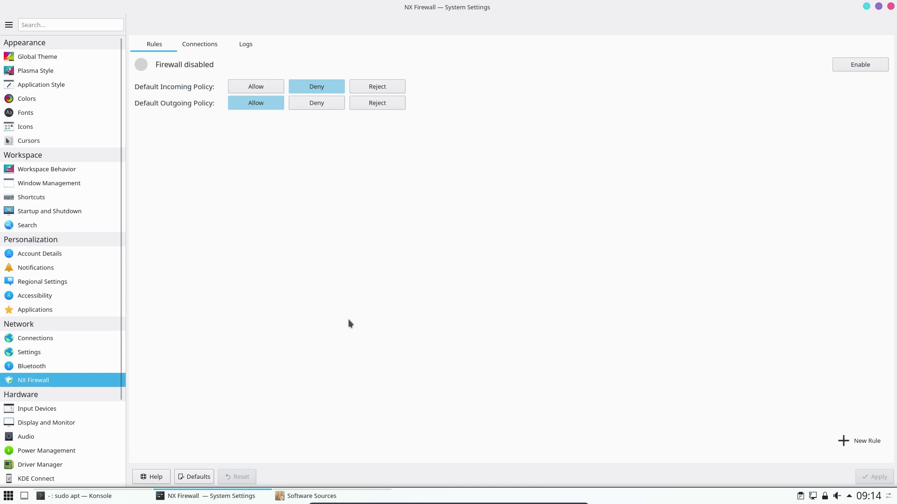
mouse_move(47, 423)
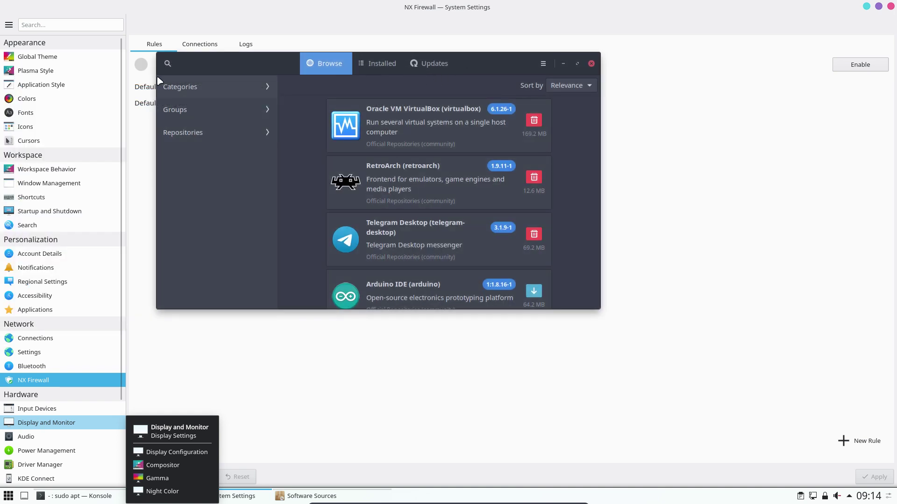
text(firewl)
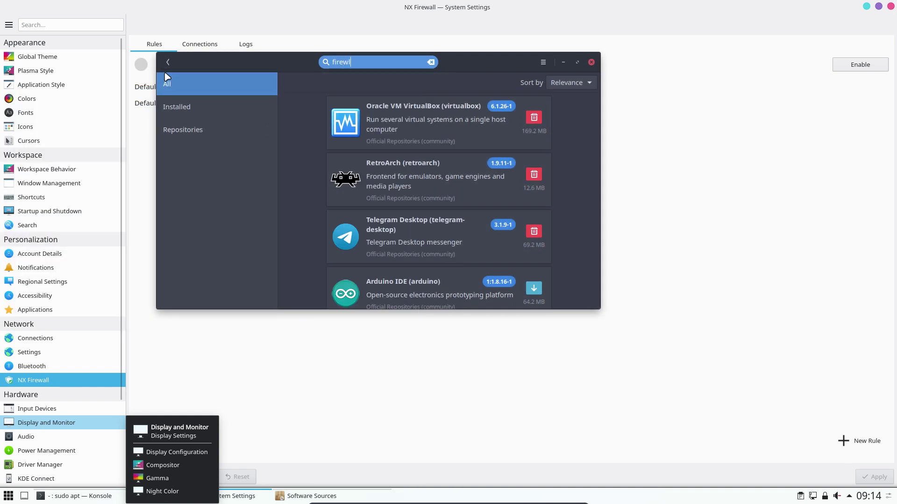
key(BackSpace)
text(all)
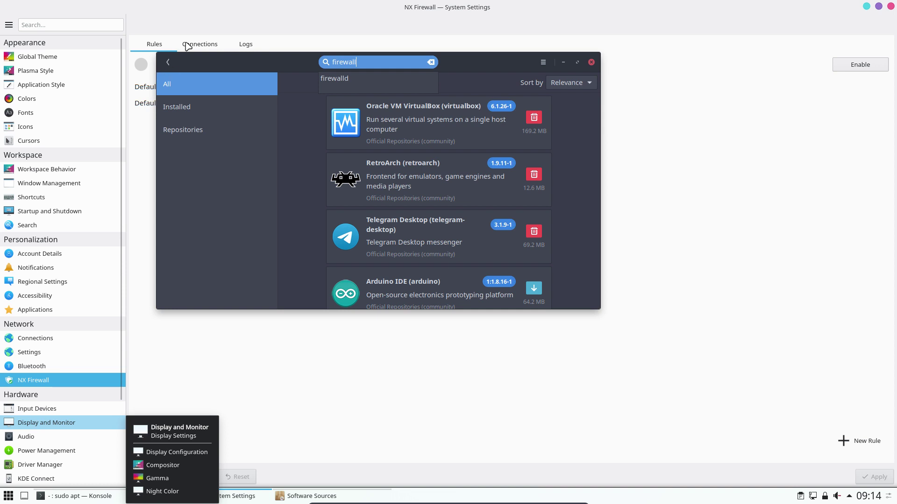
click(342, 78)
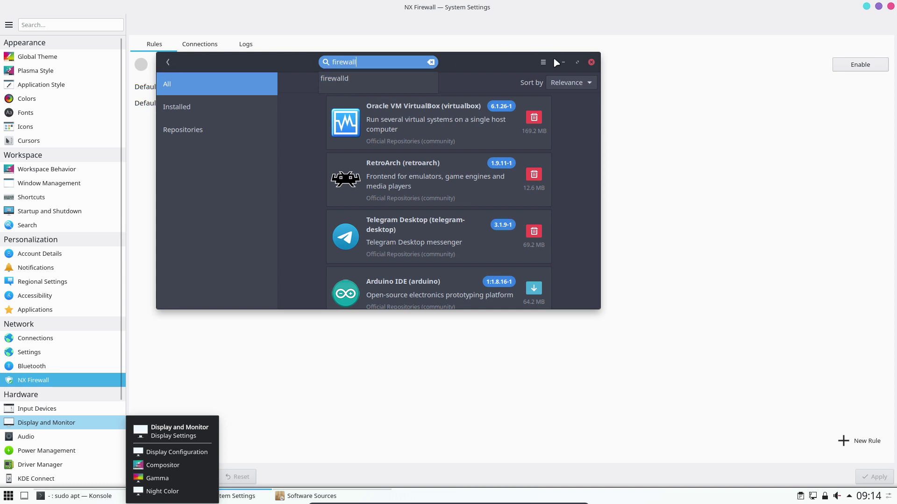
click(591, 61)
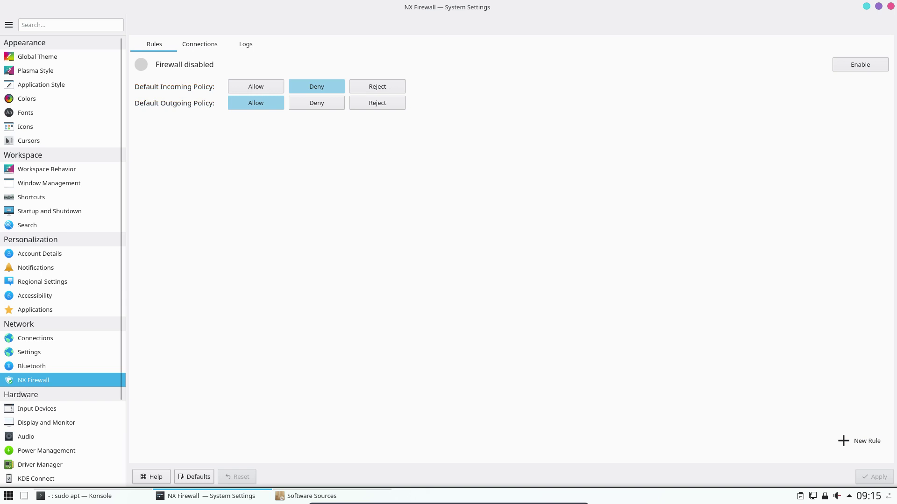
key(super+Return)
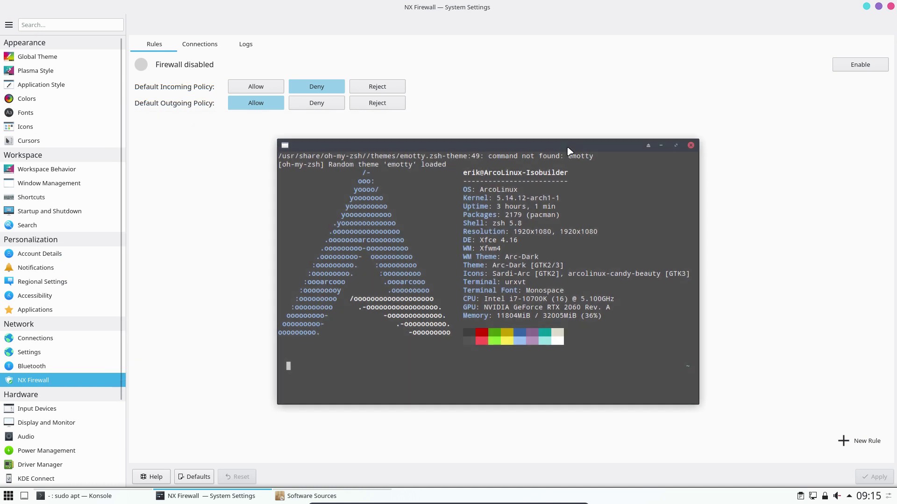
text(paru)
key(BackSpace)
key(BackSpace)
key(BackSpace)
key(BackSpace)
key(BackSpace)
text(auto)
key(BackSpace)
key(BackSpace)
text(ra nx firewall)
key(Return)
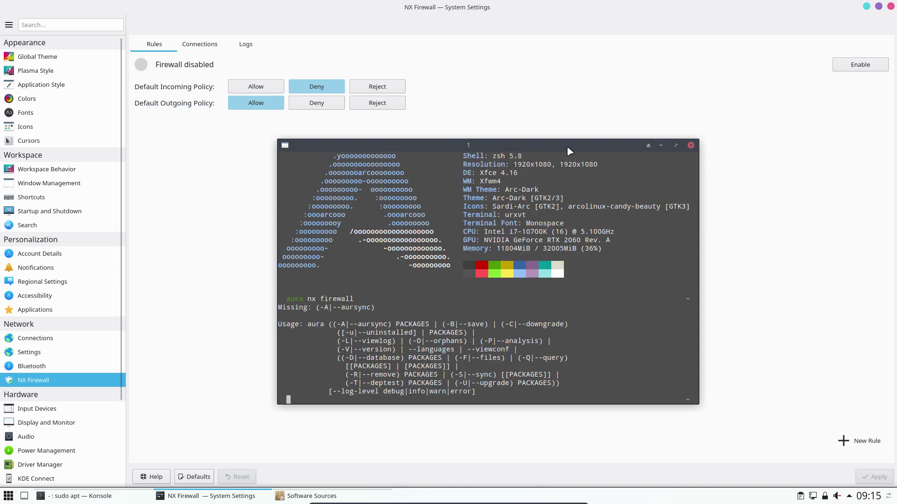
key(Up)
key(Left)
key(Left)
key(Left)
key(Left)
key(Left)
key(Left)
key(Left)
key(Left)
text(-S)
key(BackSpace)
text(Q)
key(Return)
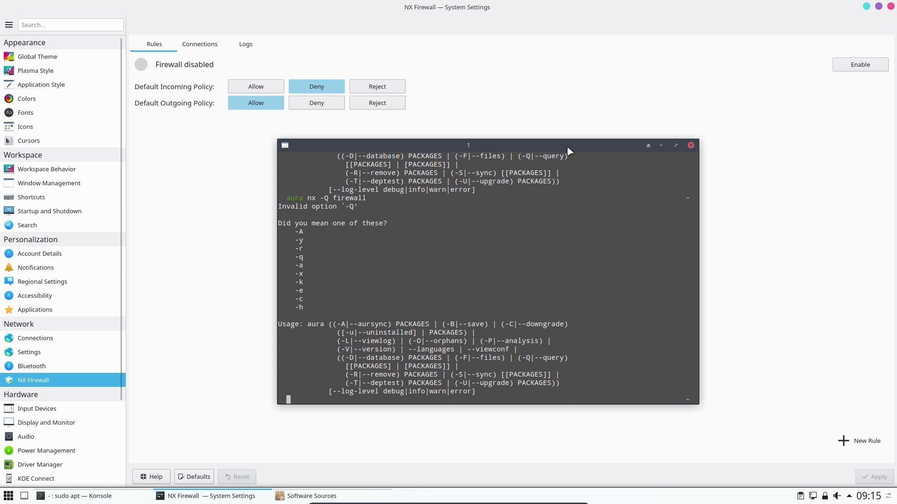
key(Up)
key(Left)
key(Left)
key(Left)
key(Left)
key(Left)
key(Left)
key(Left)
key(Left)
key(Left)
key(BackSpace)
text(q)
key(Return)
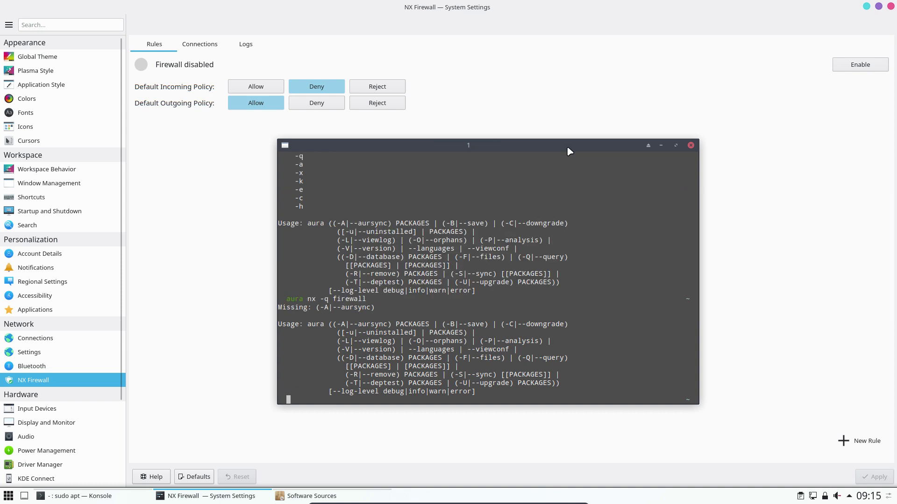
text(paru nx firewall)
key(Return)
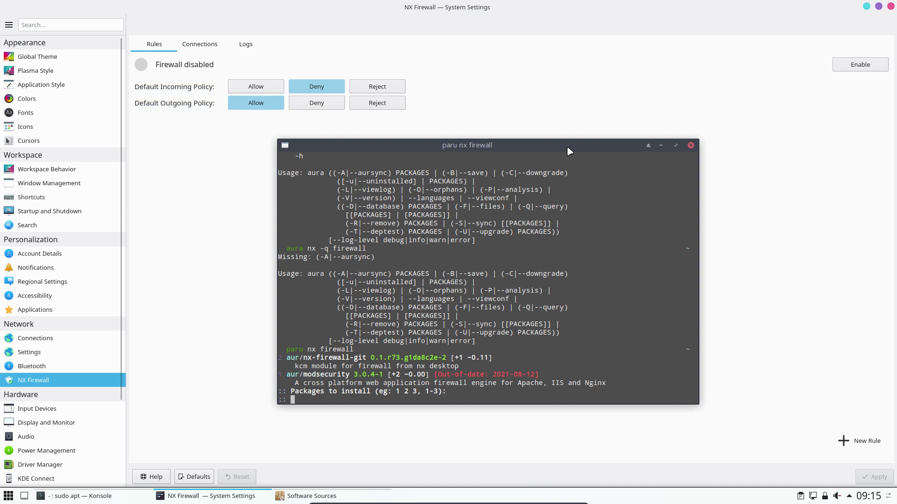
double_click(307, 358)
middle_click(573, 147)
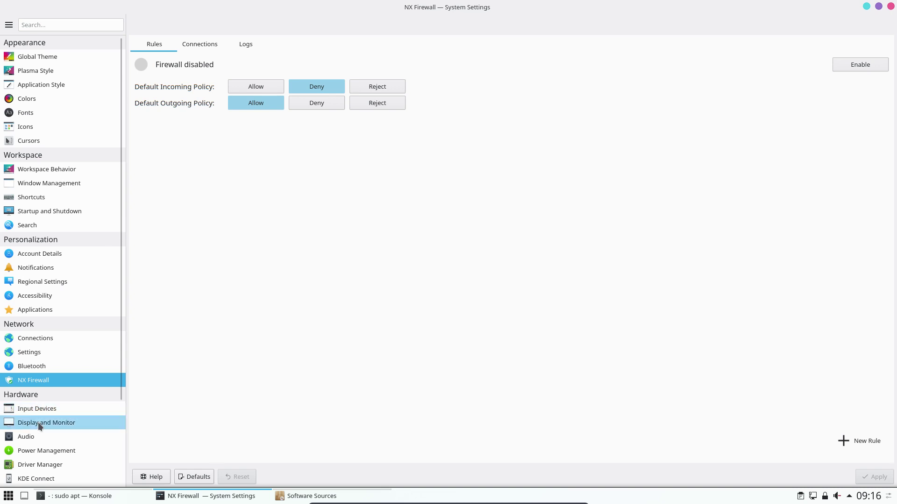
Close System Settings and Software Sources, leaving Konsole at the 10-help-text prompt
scroll(38, 426, down, 3)
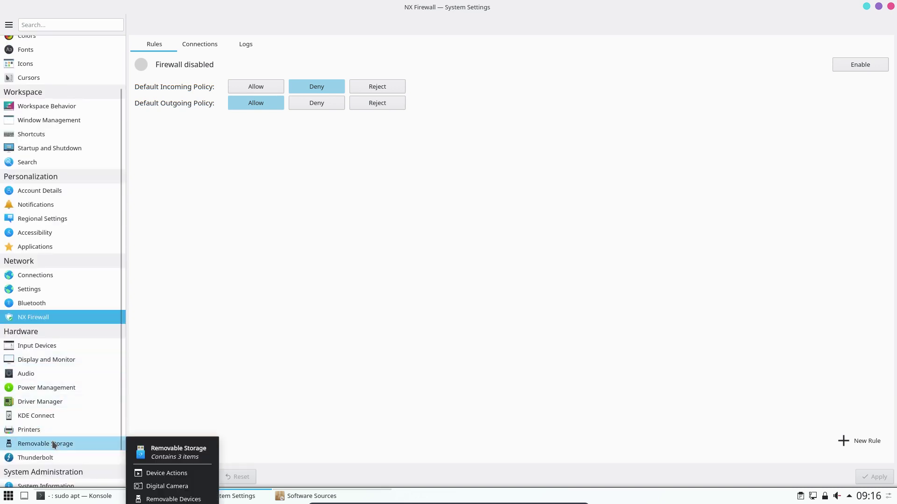
scroll(53, 443, down, 2)
scroll(52, 444, up, 5)
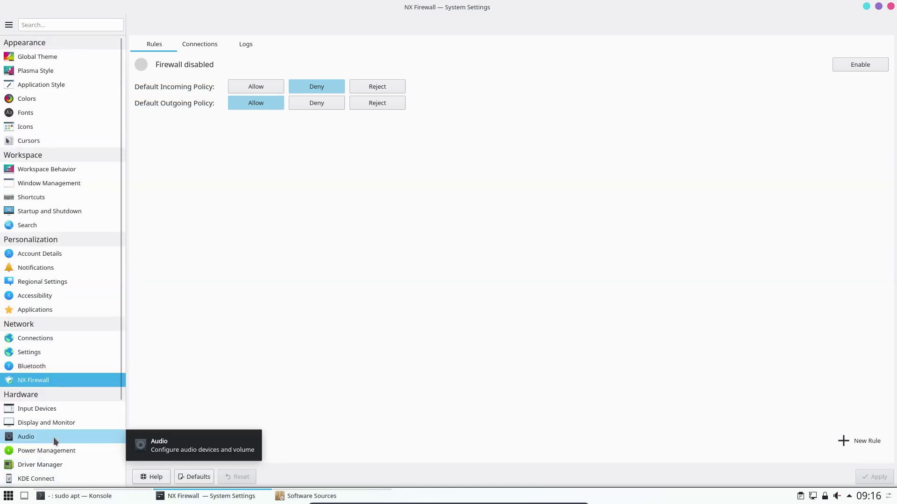
click(891, 7)
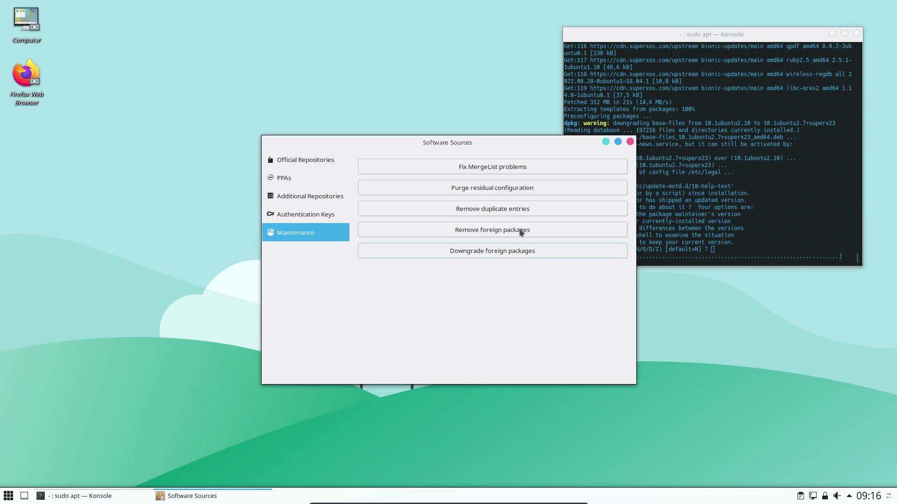
click(628, 142)
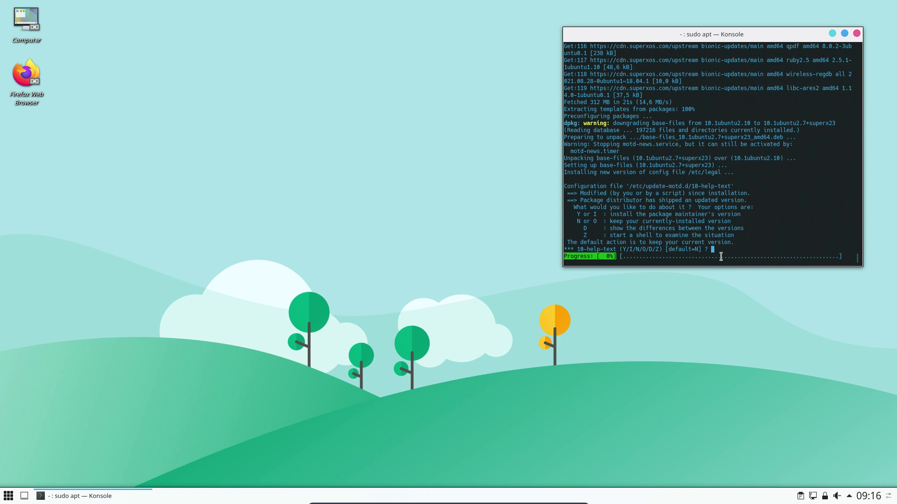
Keep the installed 10-help-text config (default N) so the upgrade resumes, then open the launcher
key(Return)
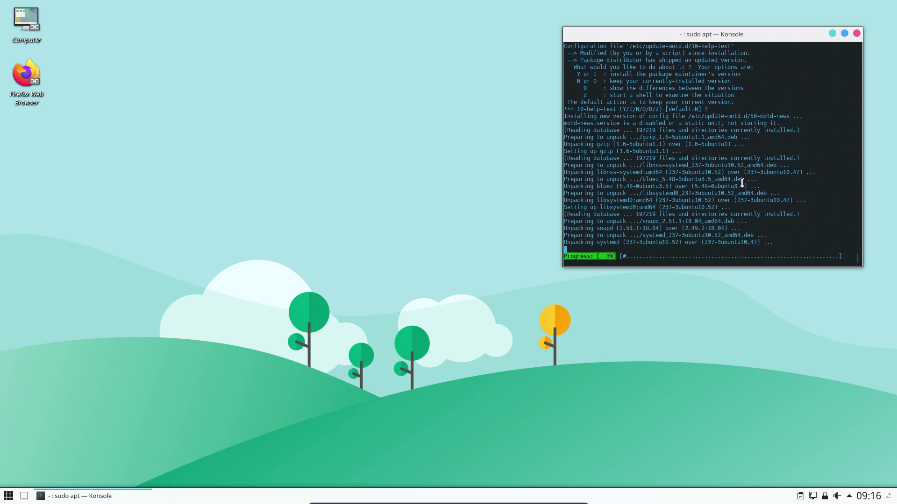
triple_click(672, 59)
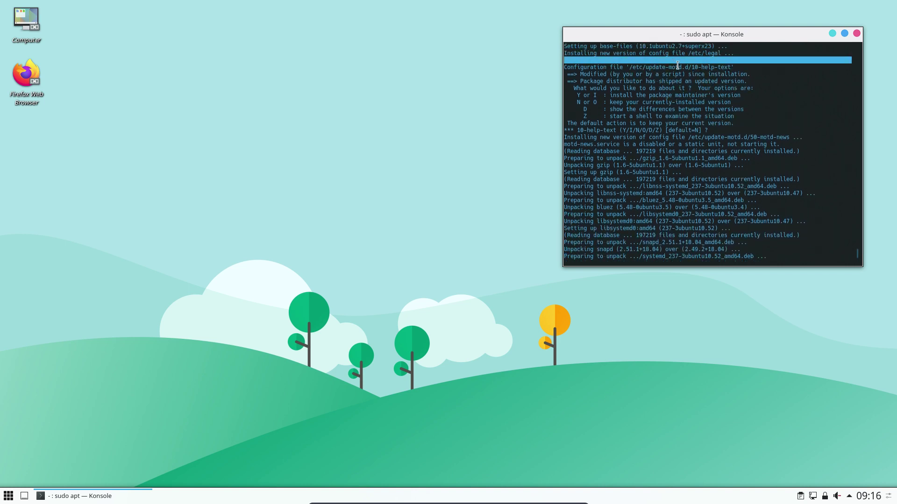
click(236, 185)
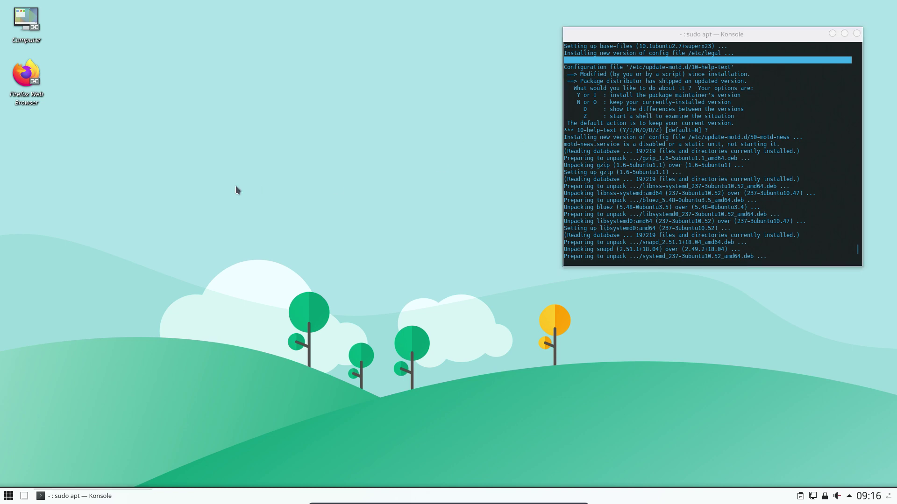
click(8, 495)
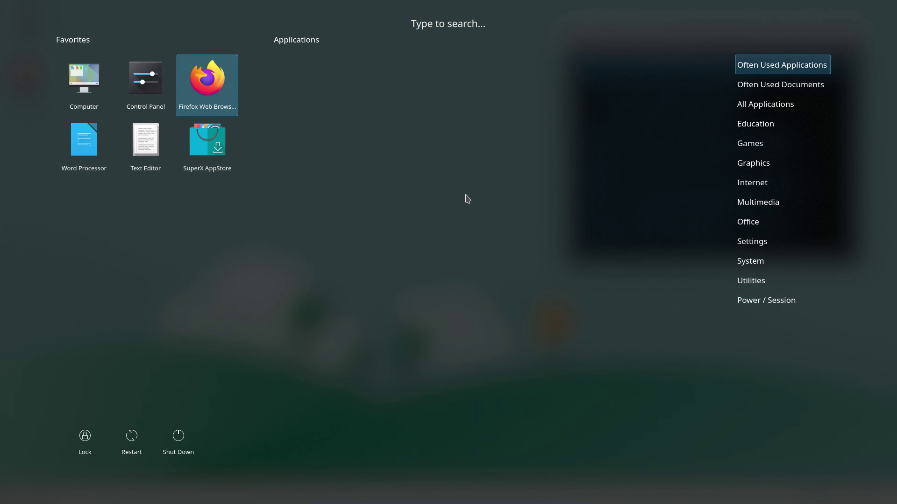
Launch Dolphin from a 'dol' launcher search and move its window toward the centre
text(dol)
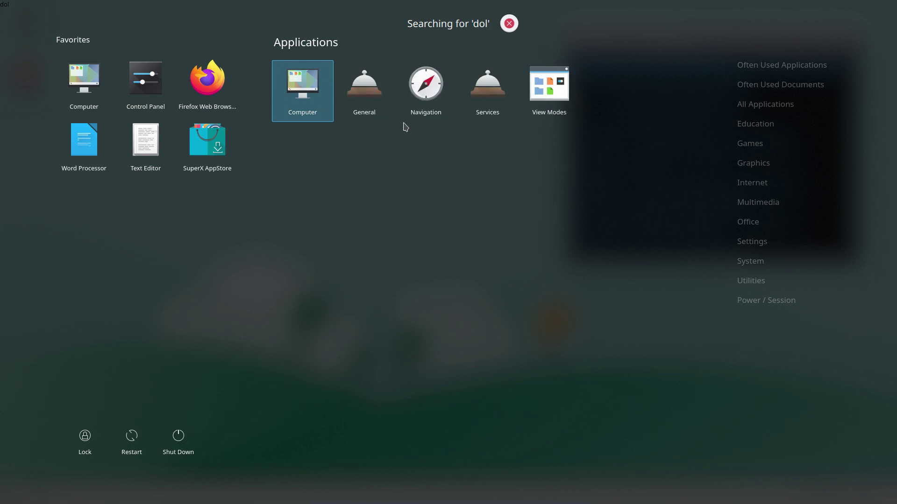
drag(314, 96, 328, 175)
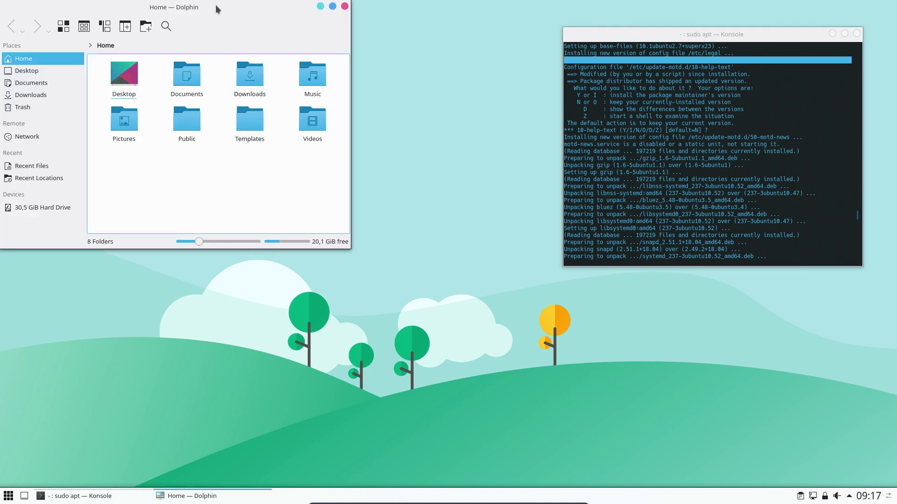
drag(217, 9, 312, 112)
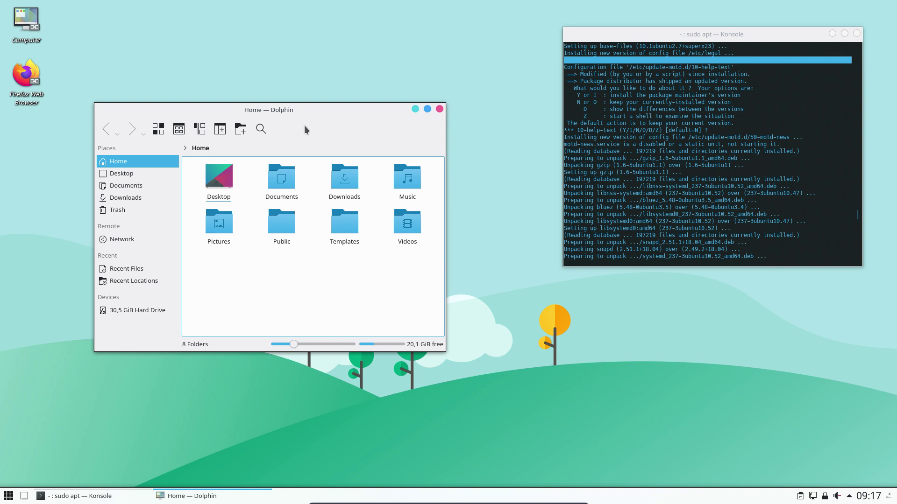
Open /etc on the 30,5 GiB Hard Drive, maximize Dolphin and select the modules file
click(136, 309)
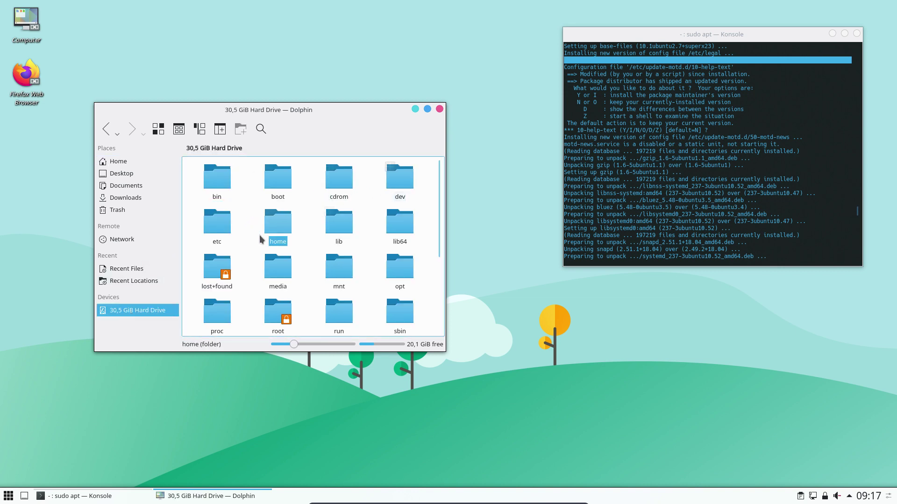
click(215, 225)
text(m)
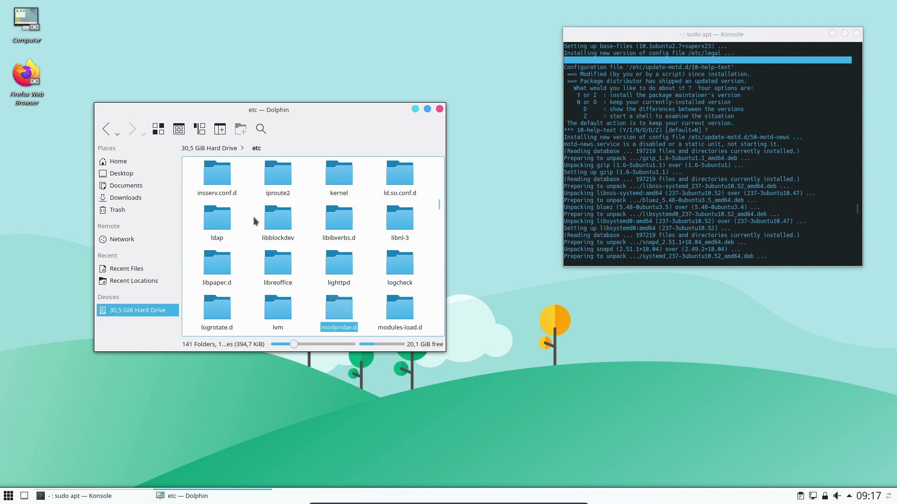
click(427, 109)
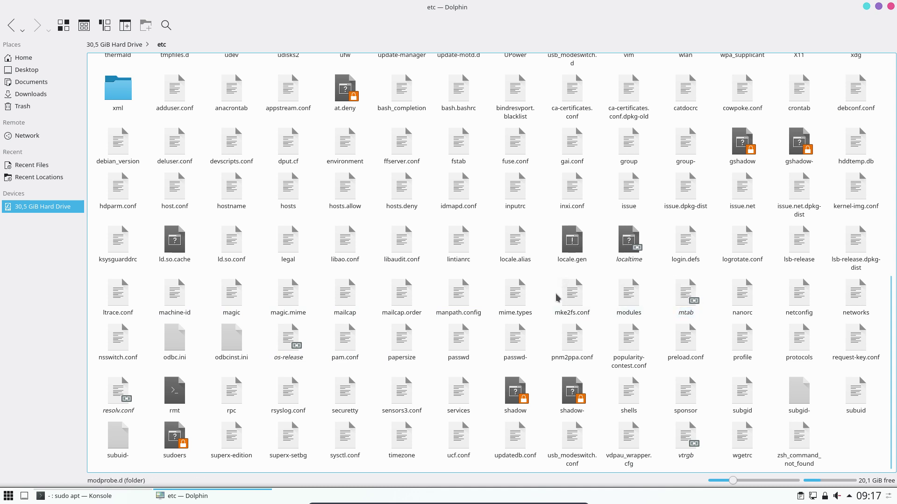
click(629, 296)
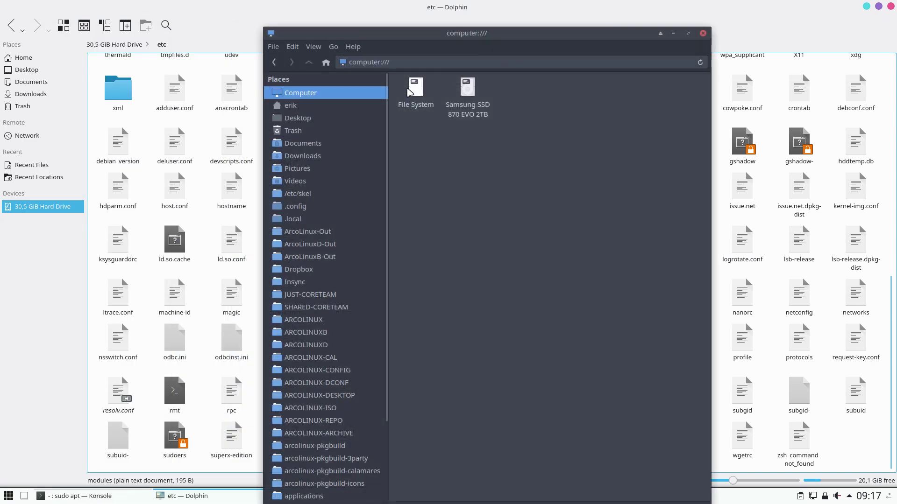
Navigate from the filesystem root into /usr/share and select the archiso folder
double_click(410, 89)
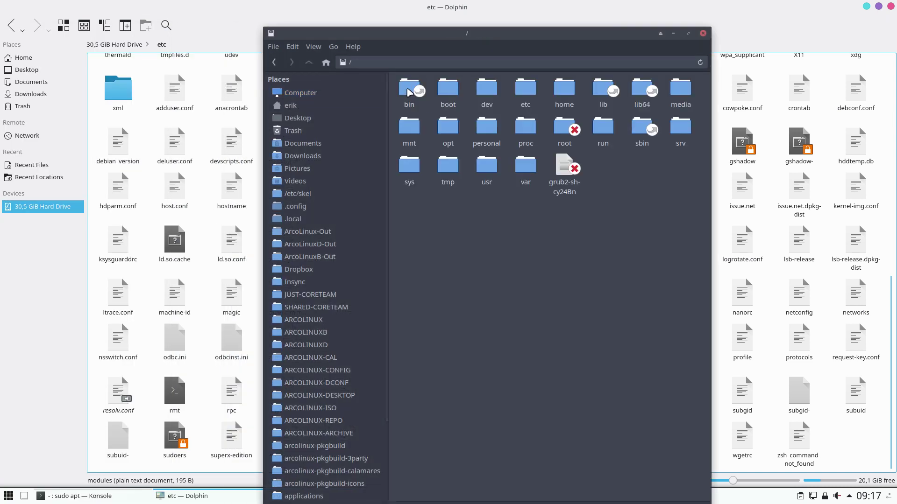
double_click(489, 168)
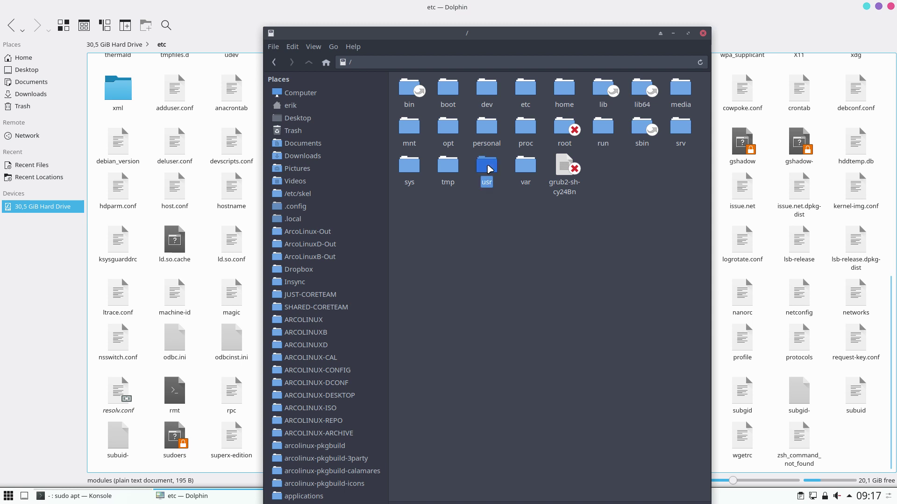
double_click(648, 92)
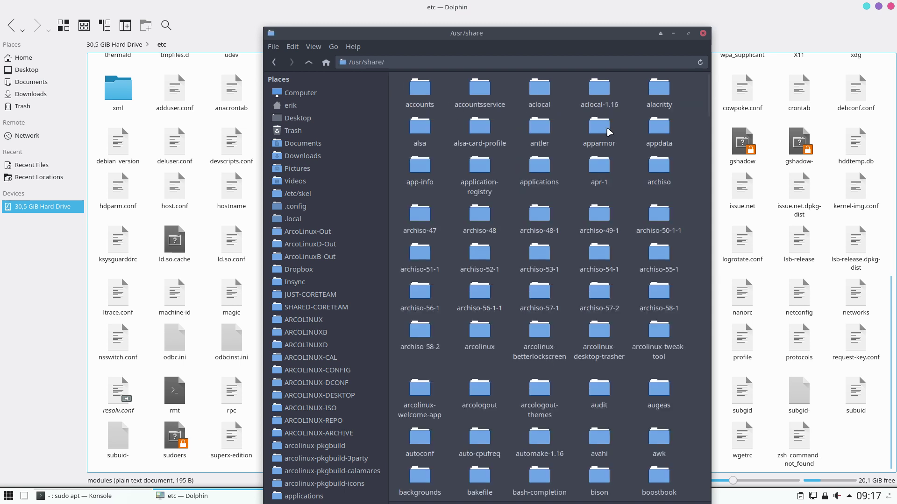
click(543, 130)
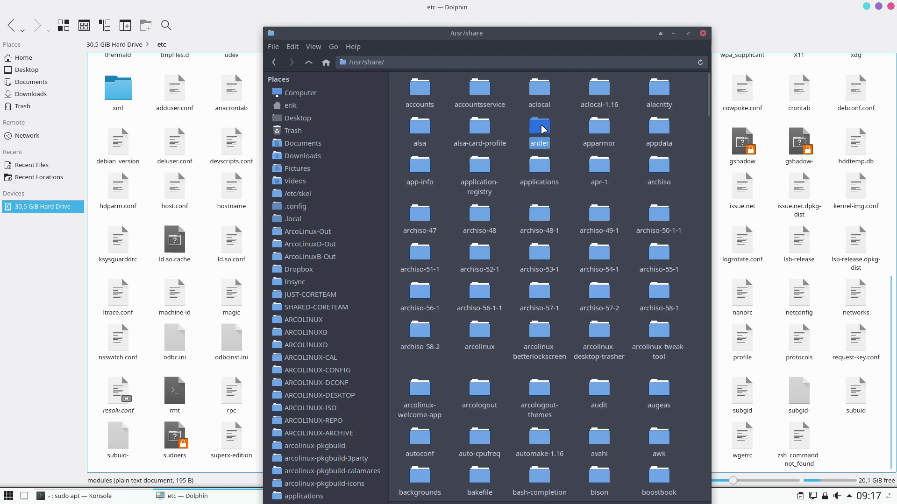
click(662, 171)
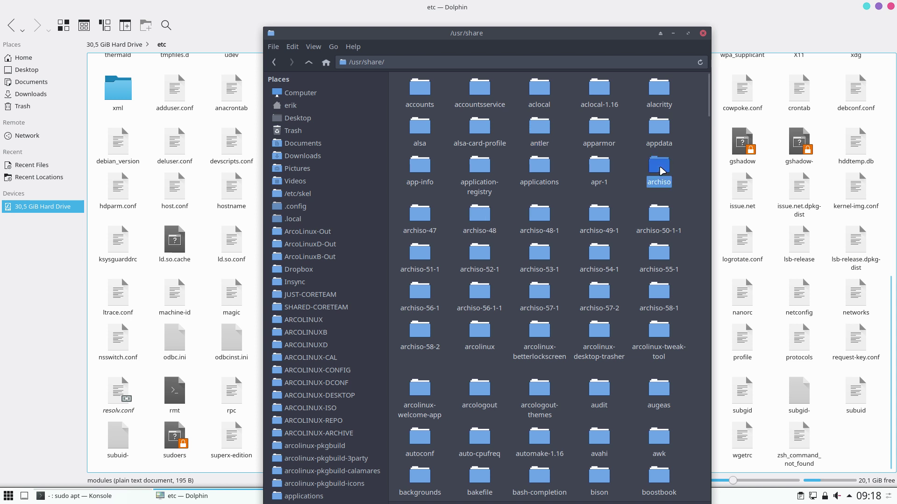
Open archiso/configs/releng/airootfs/etc and open its motd file in Sublime Text
double_click(662, 171)
double_click(421, 93)
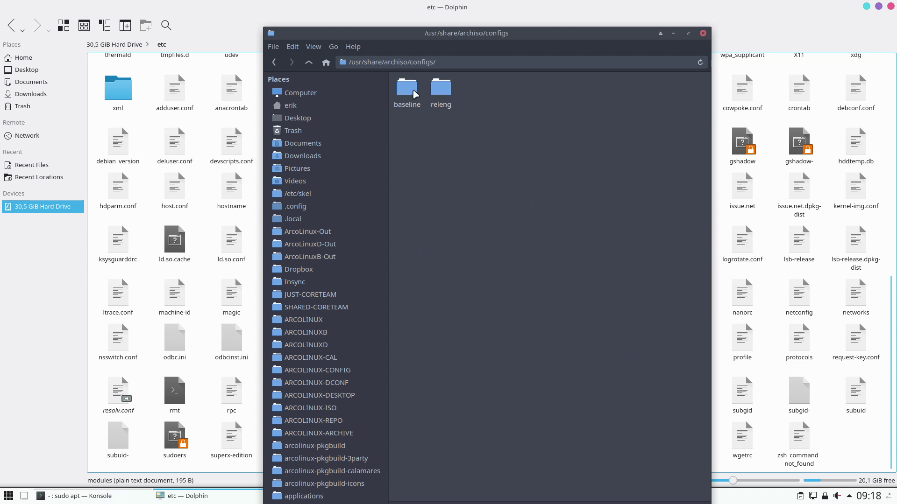
double_click(441, 89)
double_click(425, 92)
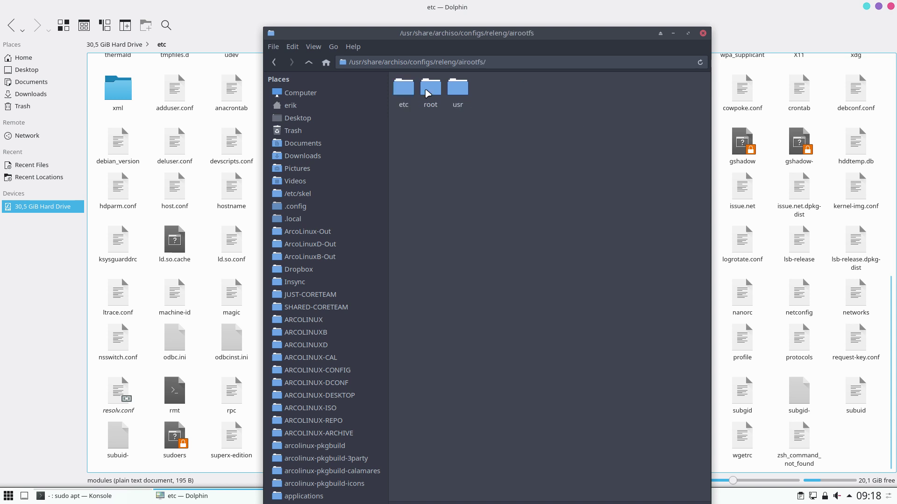
double_click(402, 90)
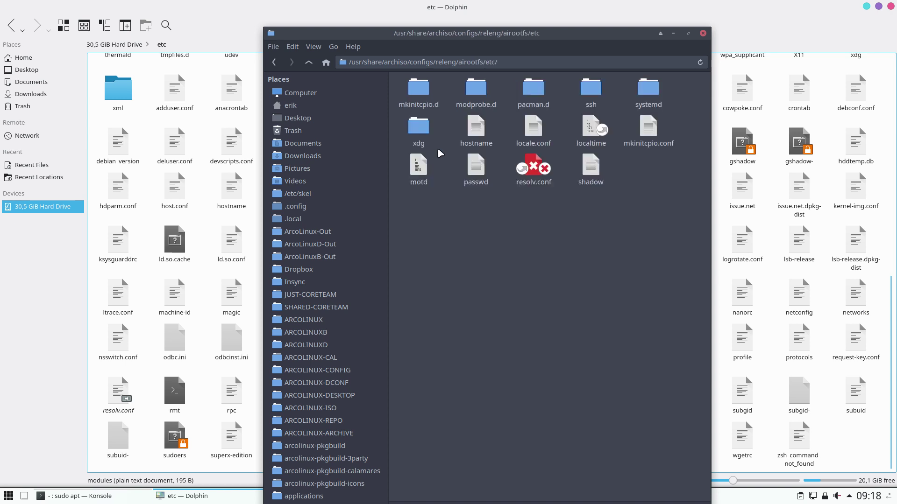
click(418, 167)
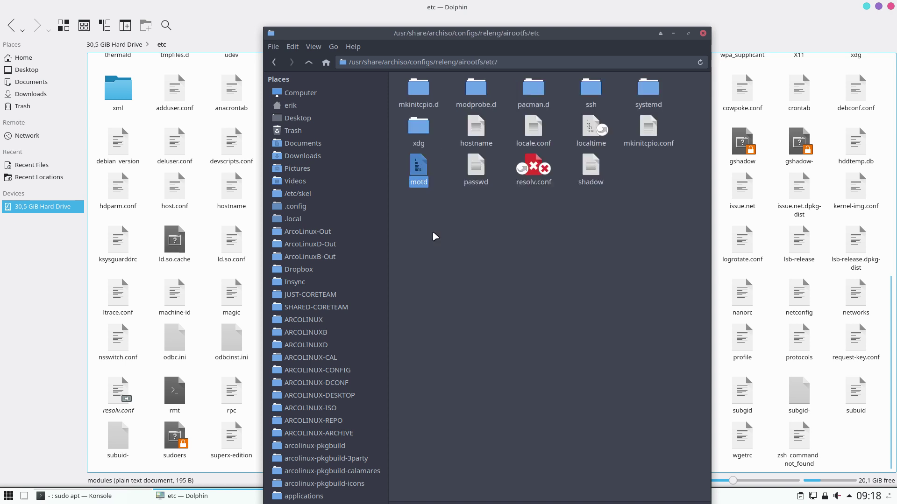
double_click(418, 174)
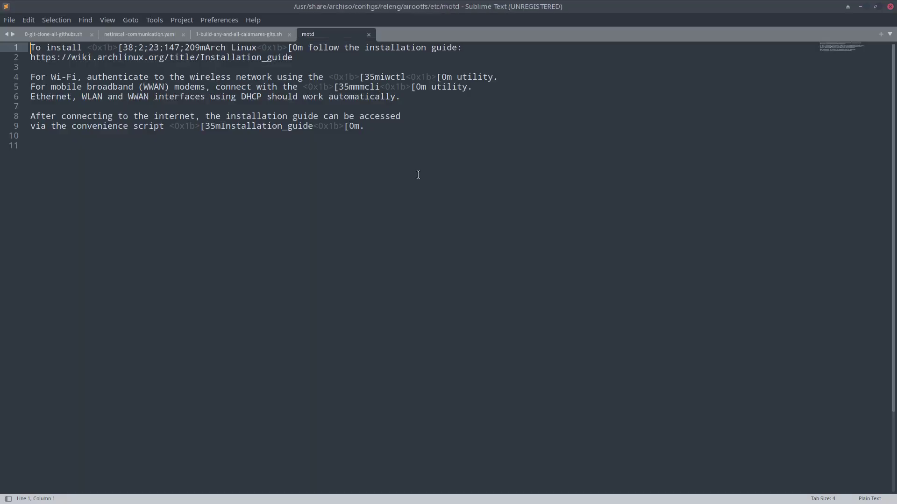
Close the motd, calamares build script, netinstall-communication.yaml and git-clone tabs, then quit Sublime Text
click(369, 34)
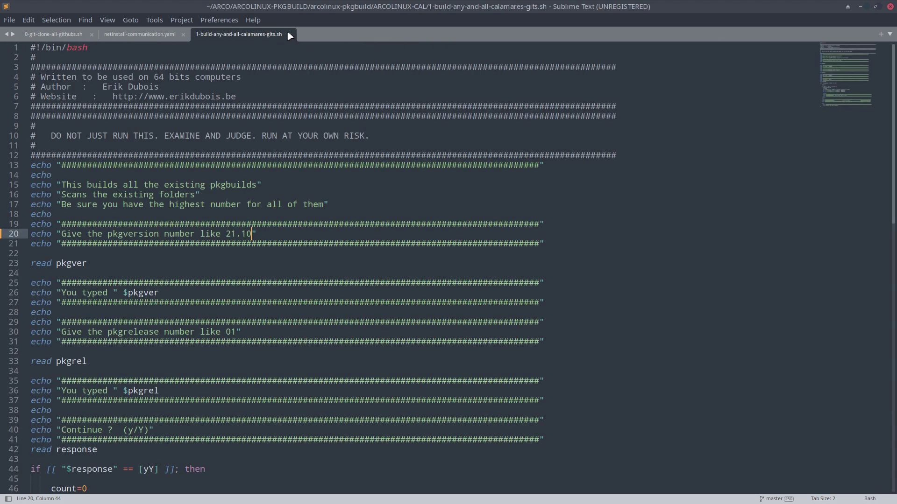
click(290, 35)
click(183, 34)
click(91, 34)
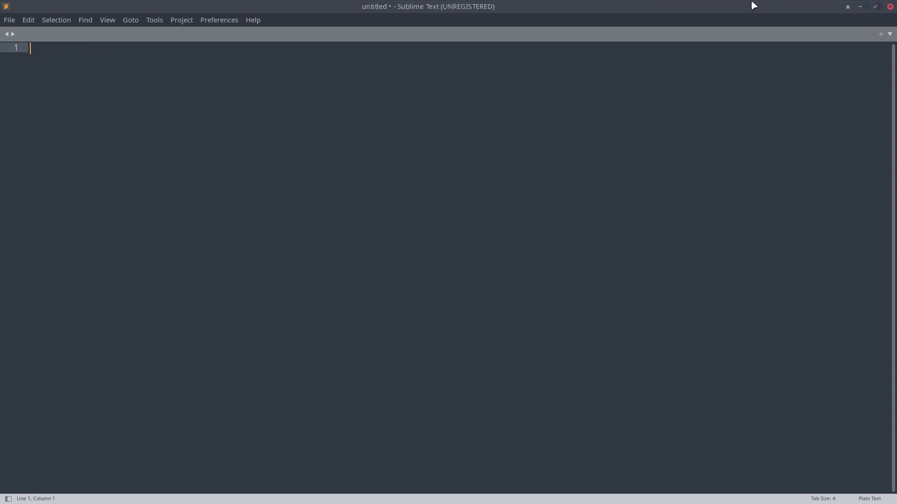
click(889, 7)
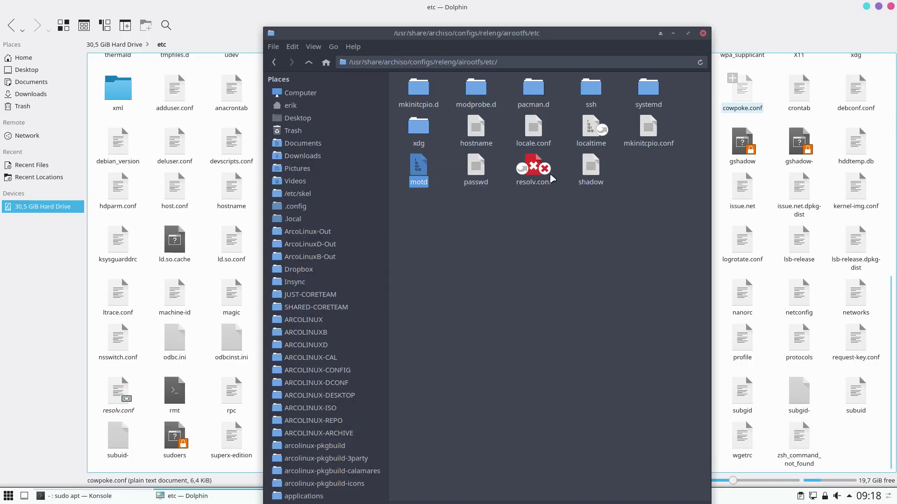
Close the Thunar archiso etc window and the Dolphin etc window, then click the desktop
click(703, 33)
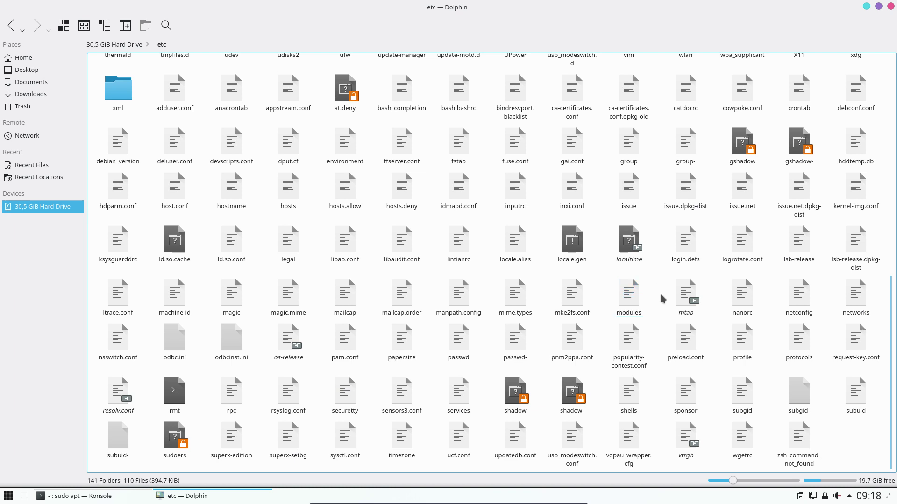
click(891, 7)
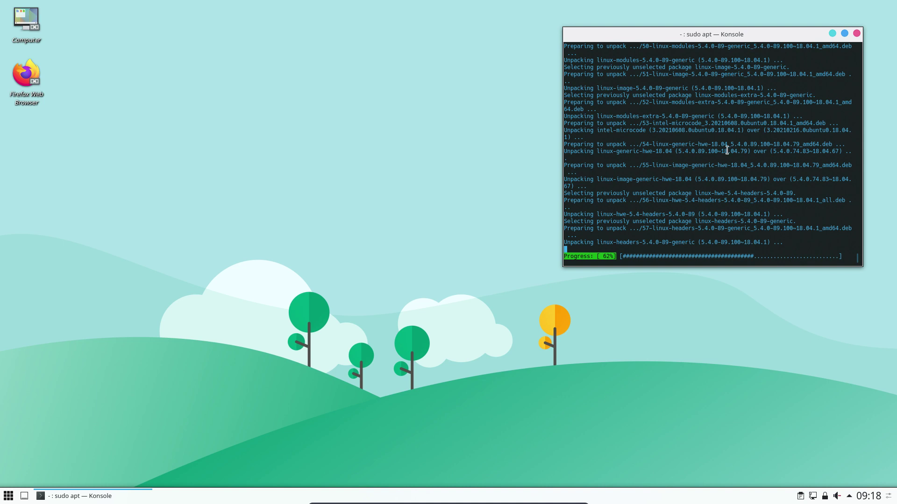
click(246, 220)
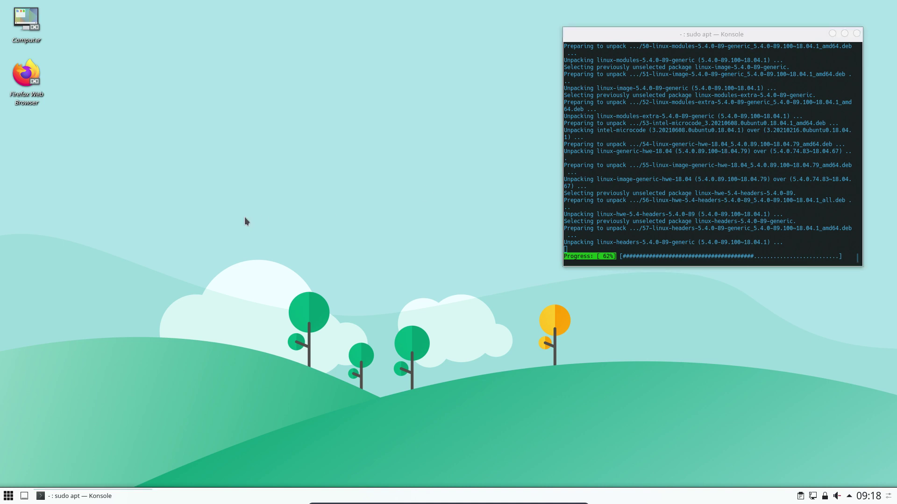
Run neofetch in a new Ctrl+Alt+T terminal, select the 2190 package count, and centre the window
key(ctrl+alt+t)
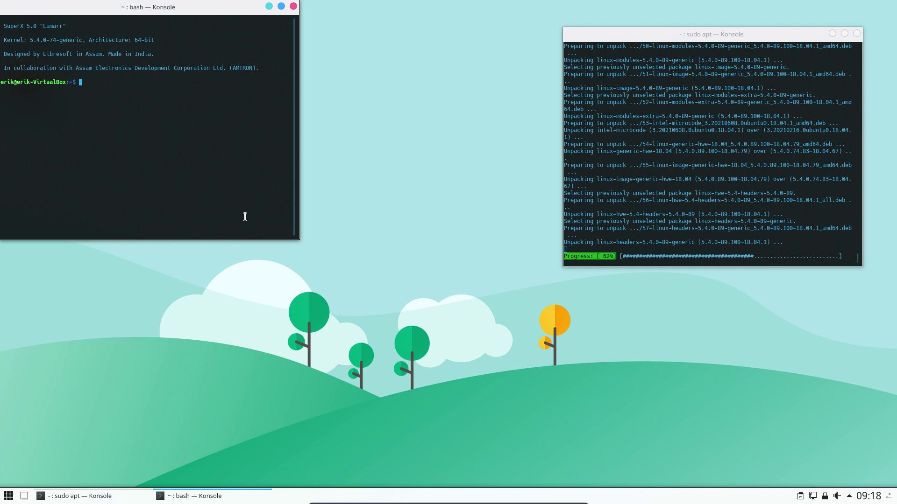
text(neof)
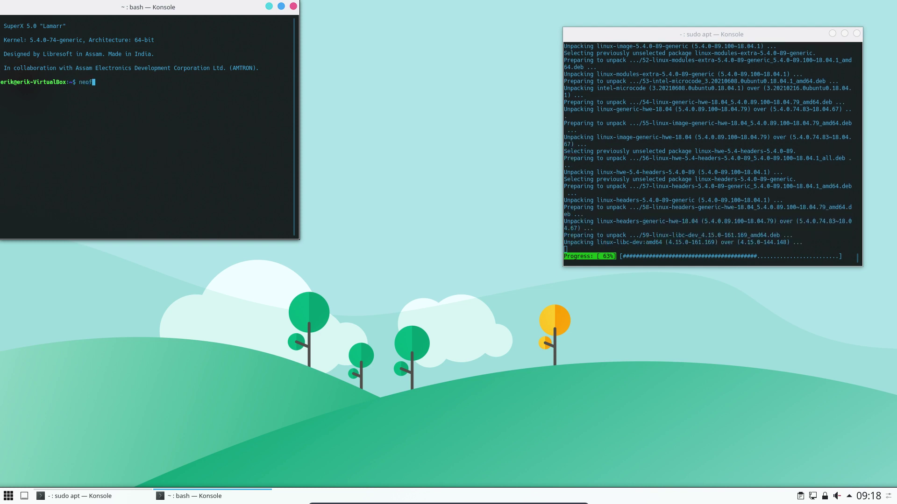
text(etch)
key(Return)
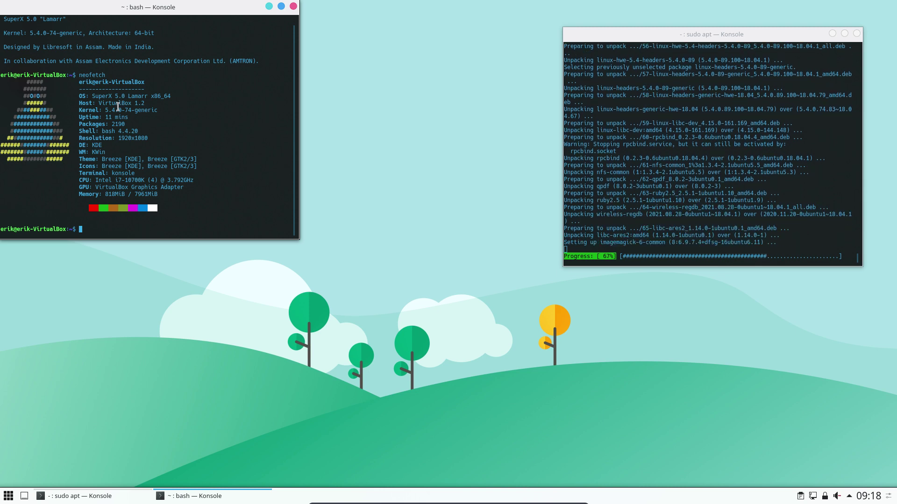
double_click(118, 124)
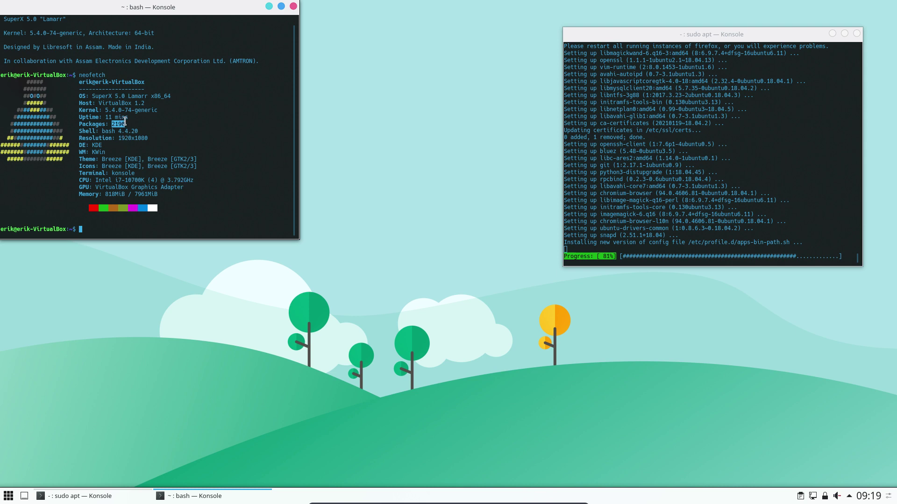
drag(172, 8, 317, 119)
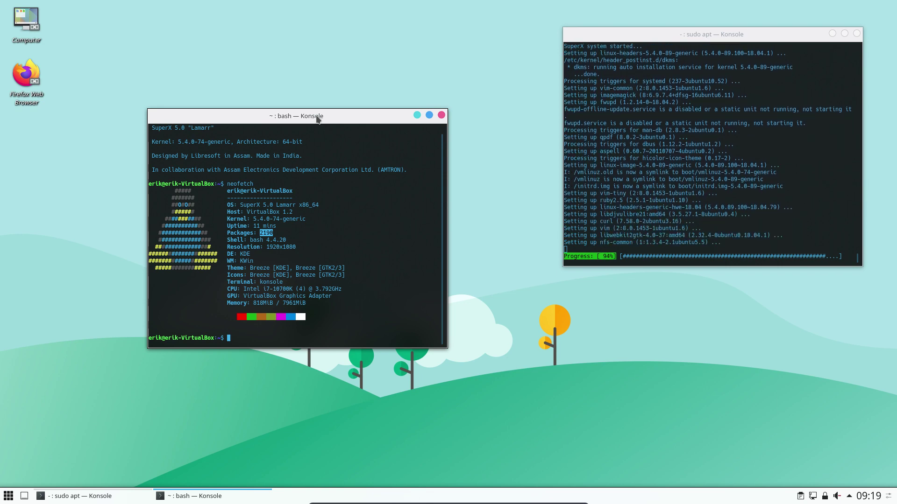
Open and dismiss the launcher, then close the neofetch terminal
click(8, 496)
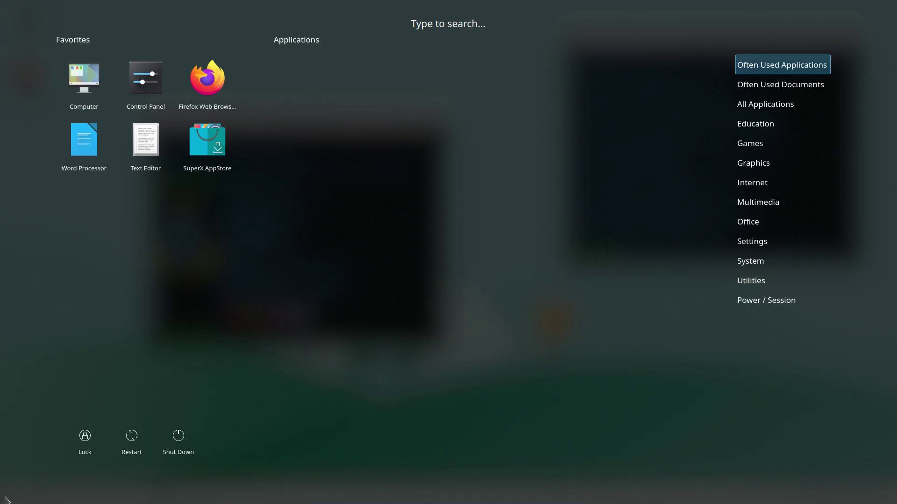
click(495, 256)
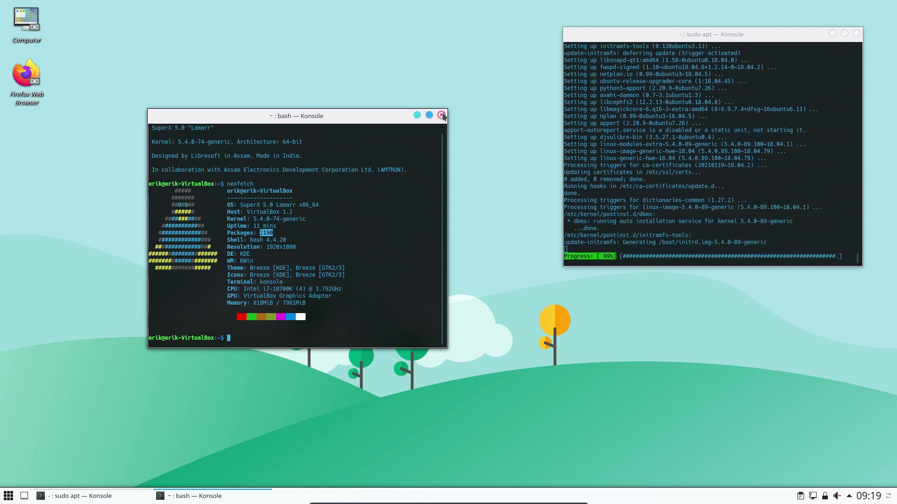
click(440, 115)
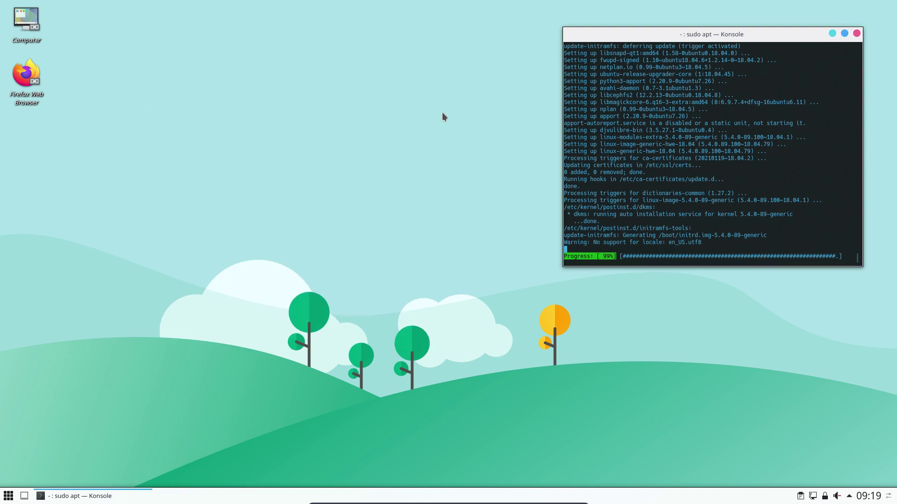
Reopen the launcher, search 'super', then dismiss it with Escape
click(8, 495)
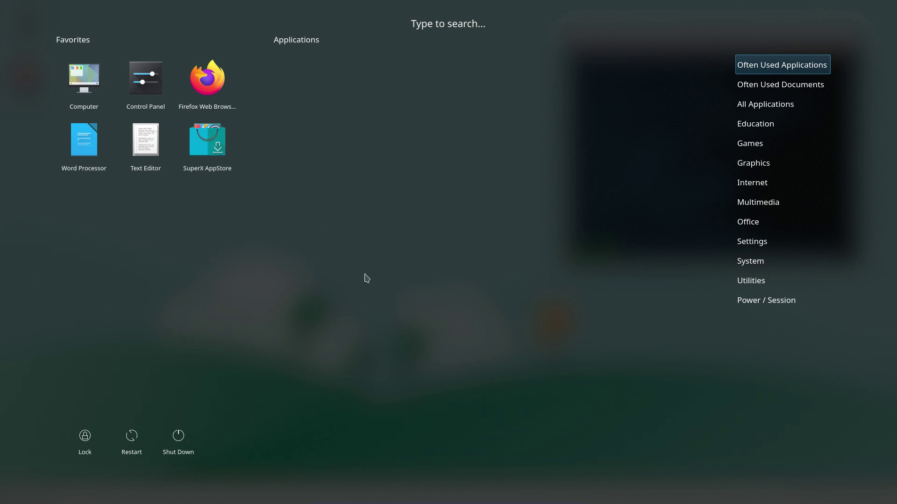
click(517, 299)
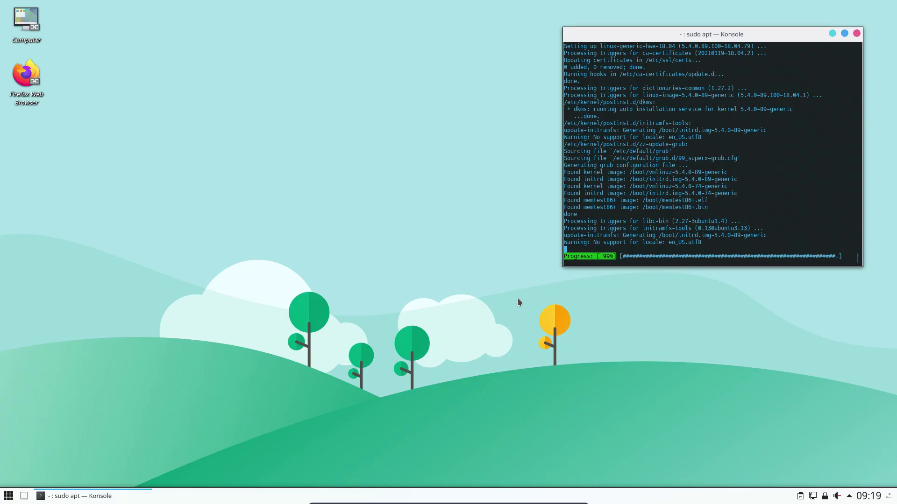
click(8, 496)
text(super)
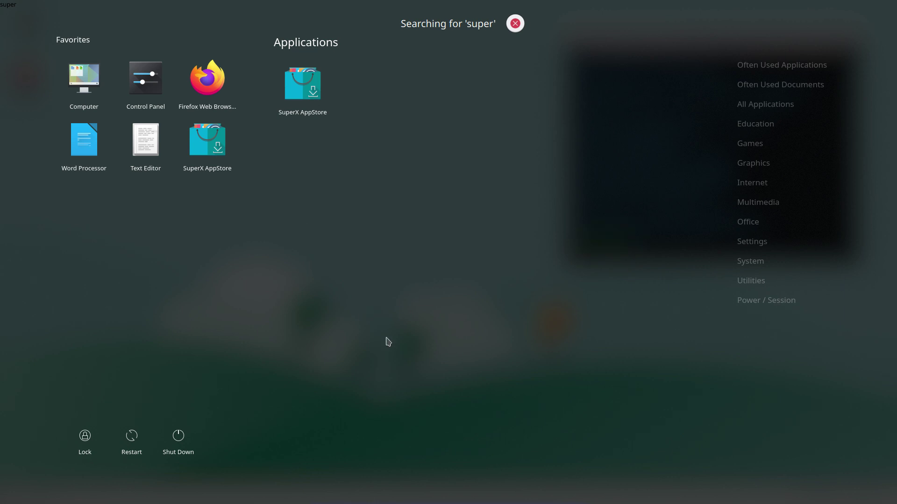
key(Escape)
key(Escape)
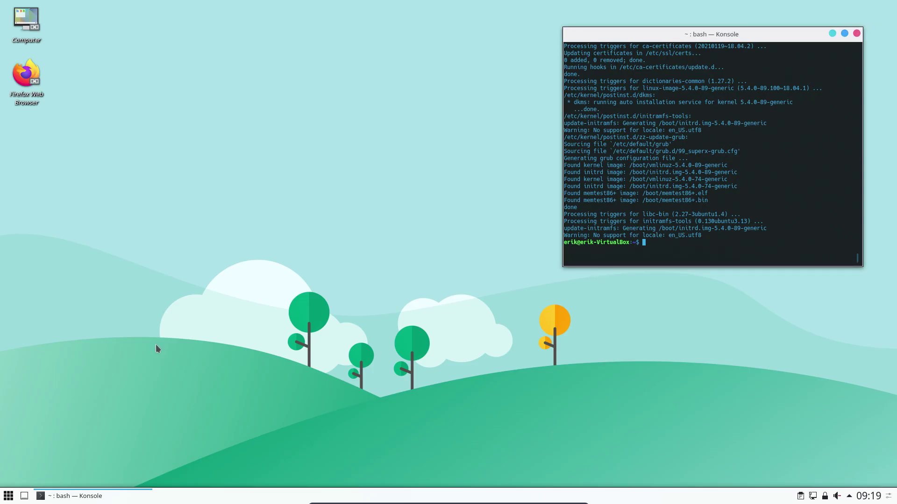
Close the finished upgrade Konsole and confirm Shut Down from the application launcher
click(856, 33)
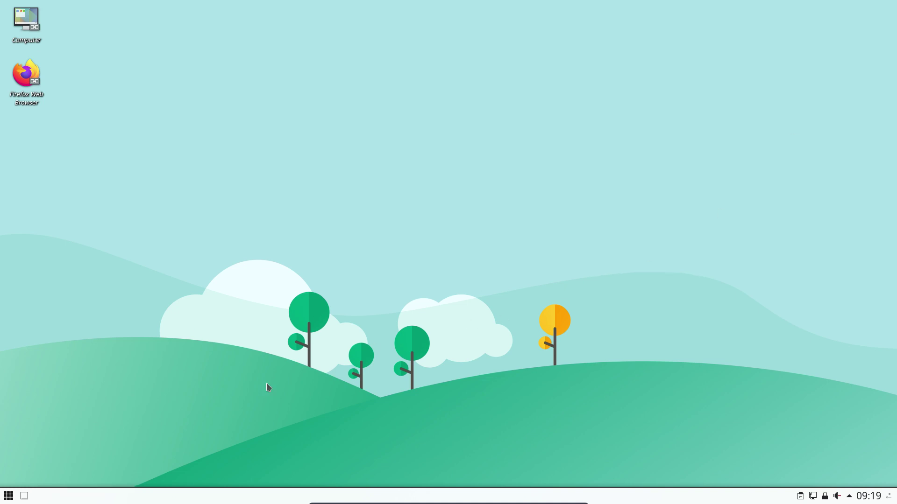
click(8, 496)
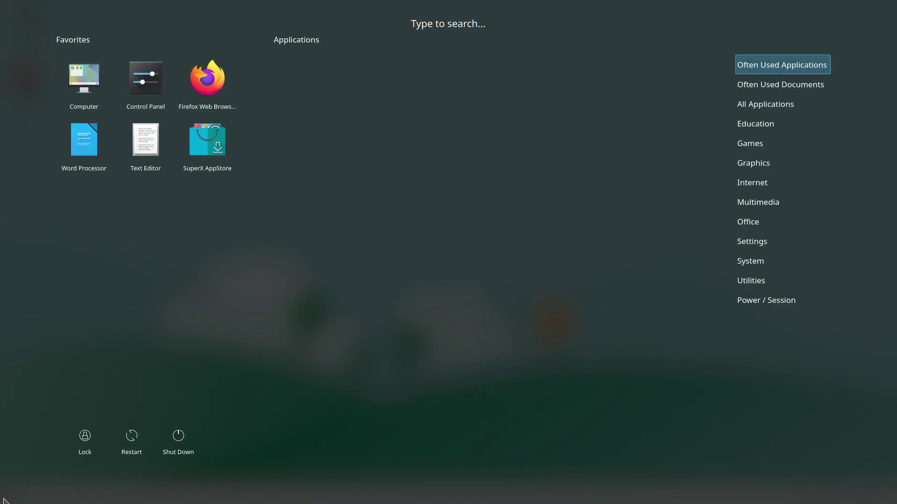
click(177, 444)
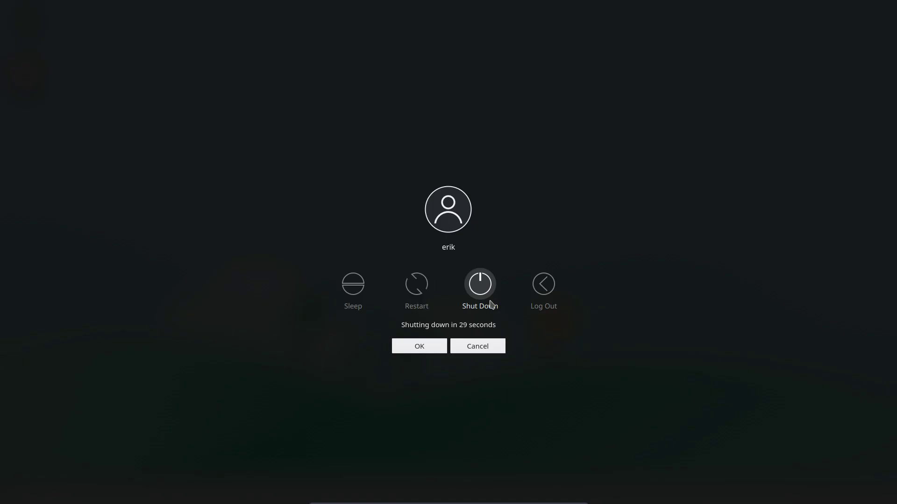
click(485, 293)
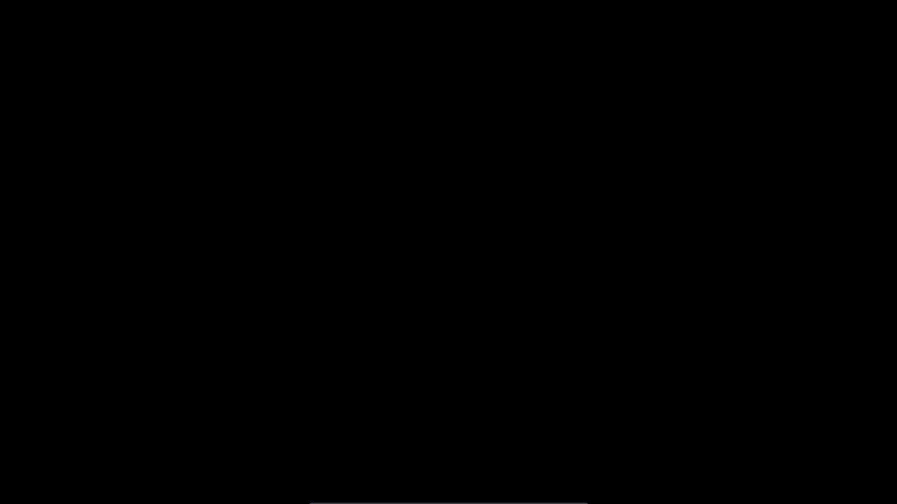